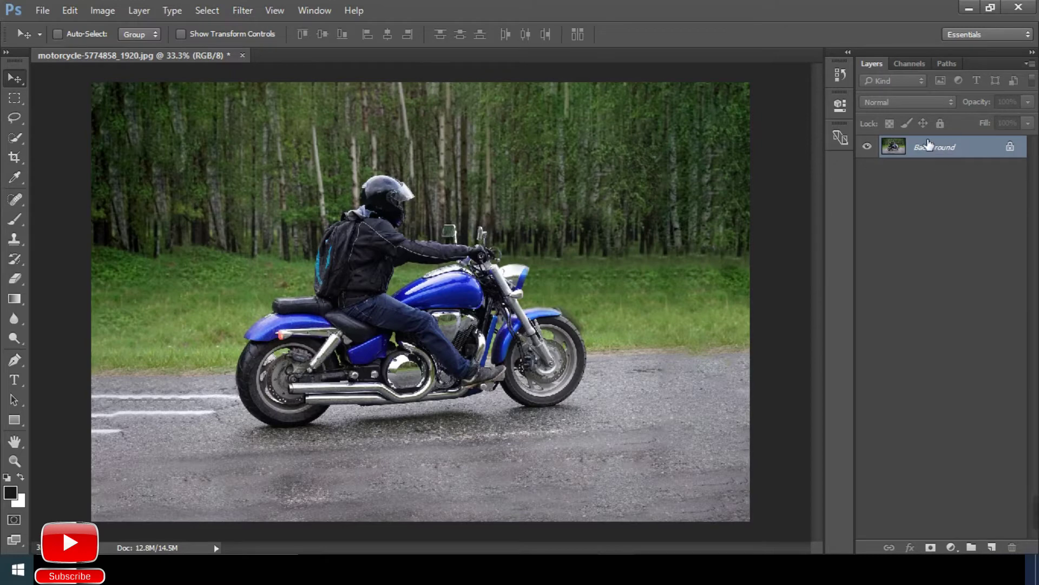
- Duplicate the Background layer as 'Background copy'
{"action": "right_click", "coordinate": [923, 155]}
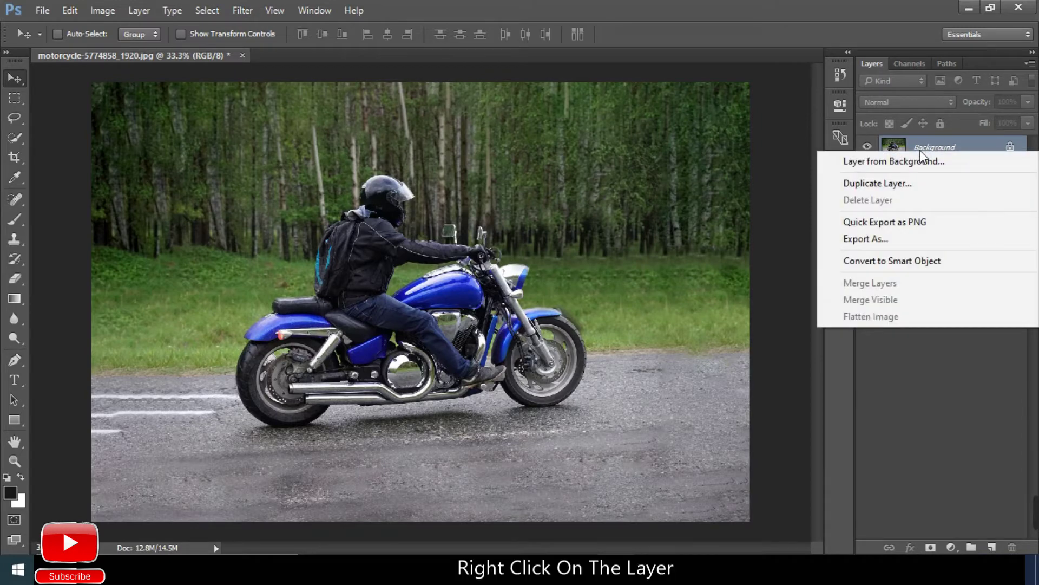
{"action": "left_click", "coordinate": [886, 187]}
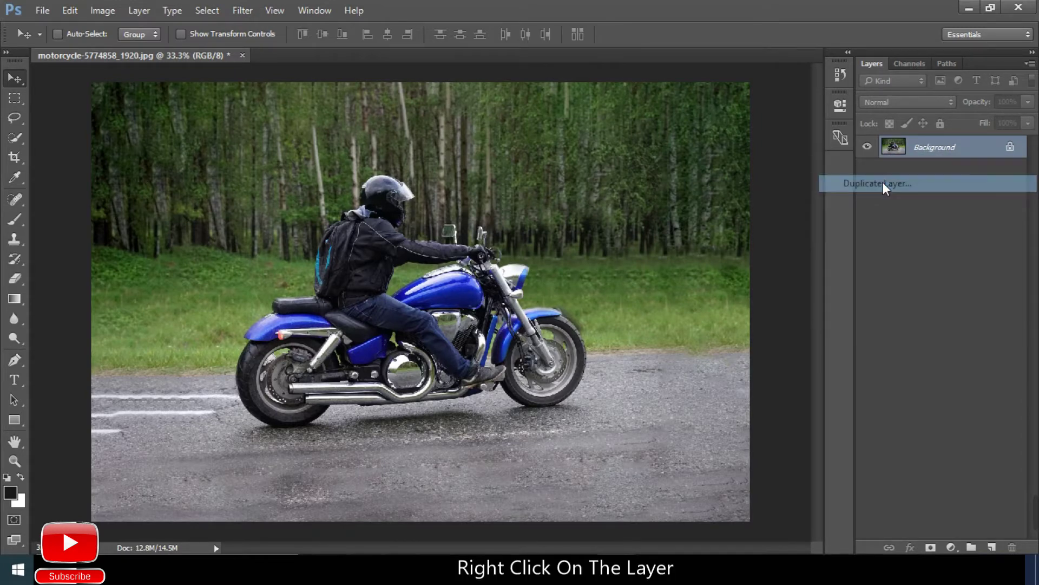
{"action": "left_click", "coordinate": [651, 171]}
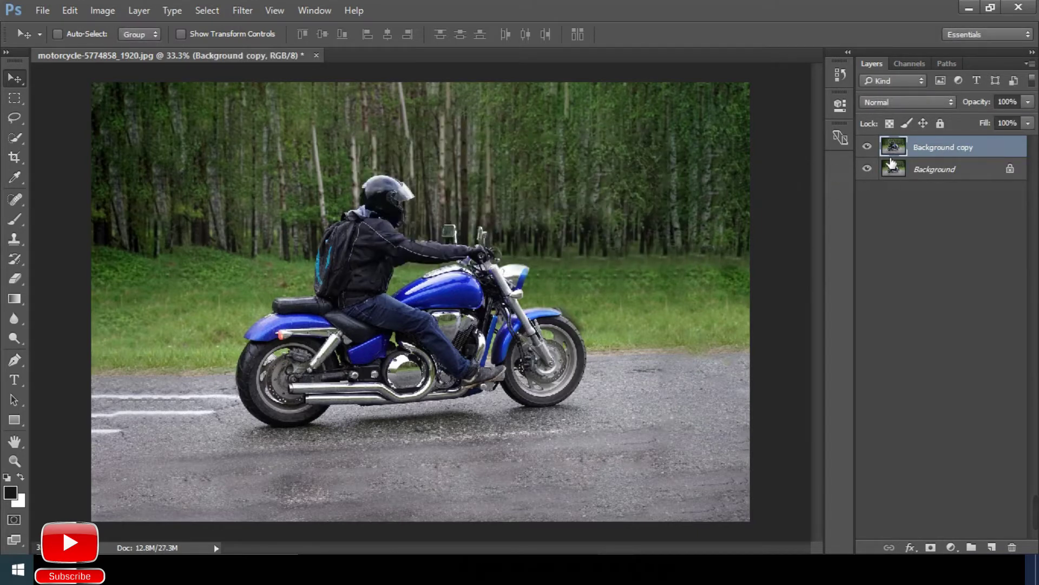
- Load the Subject channel as a selection and copy the rider and motorcycle to a new layer
{"action": "left_click", "coordinate": [912, 65]}
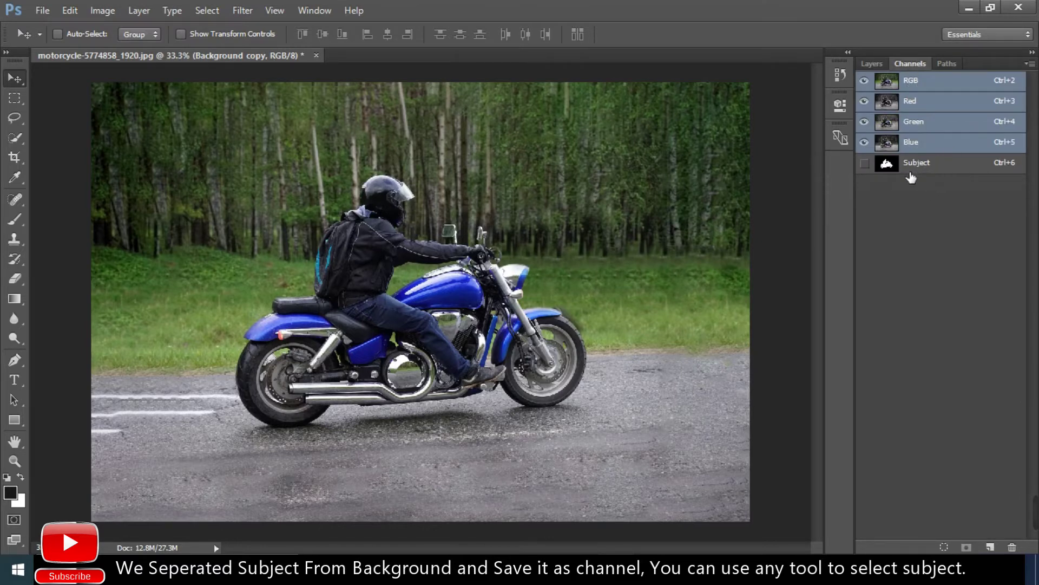
{"action": "left_click", "coordinate": [894, 173], "text": "ctrl"}
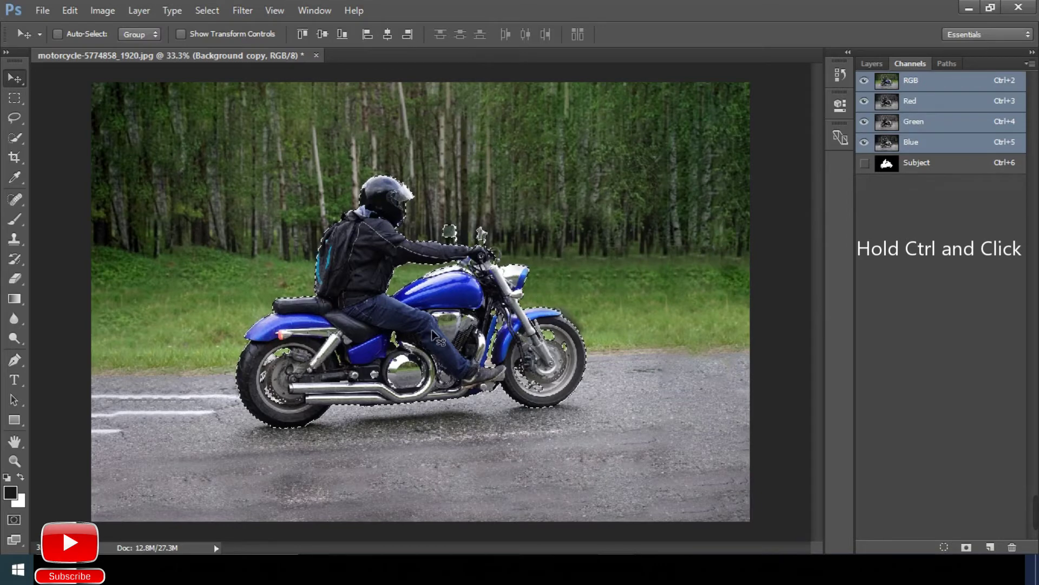
{"action": "left_click", "coordinate": [871, 63]}
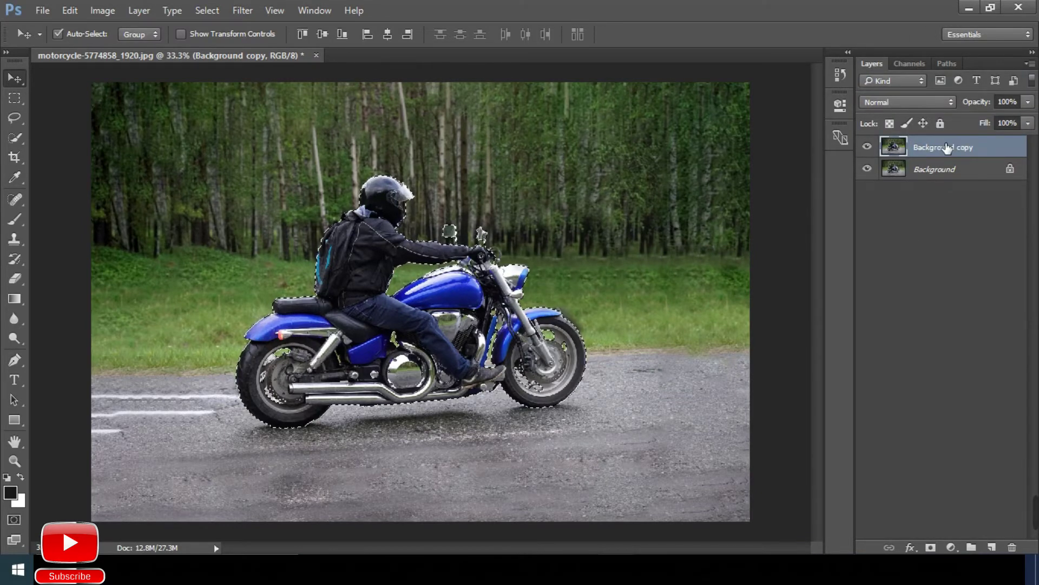
{"action": "key", "text": "ctrl+j"}
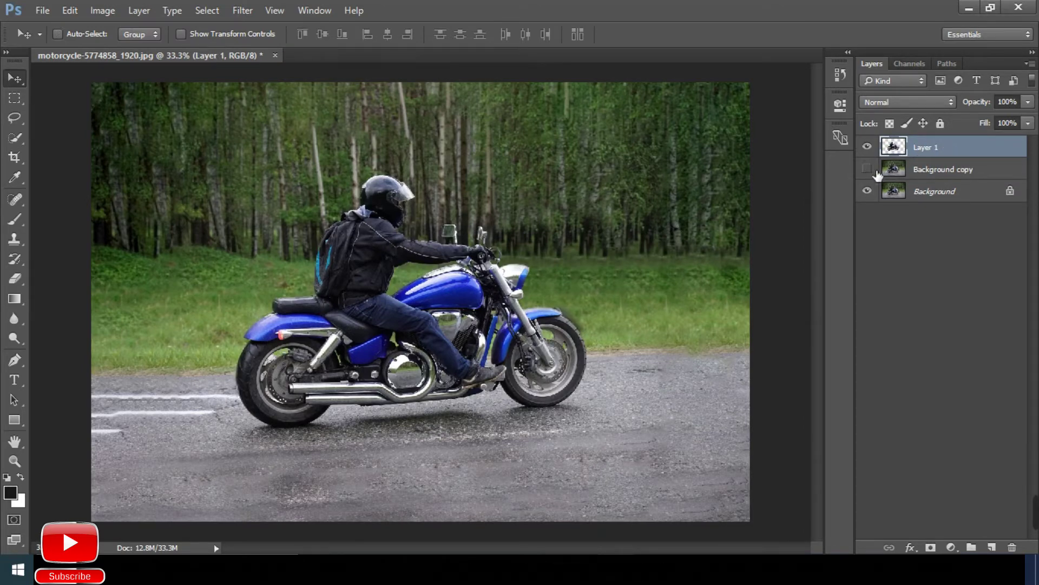
- Check the cut-out by toggling layer visibility, then hide Layer 1 and select Background copy
{"action": "left_click", "coordinate": [868, 193]}
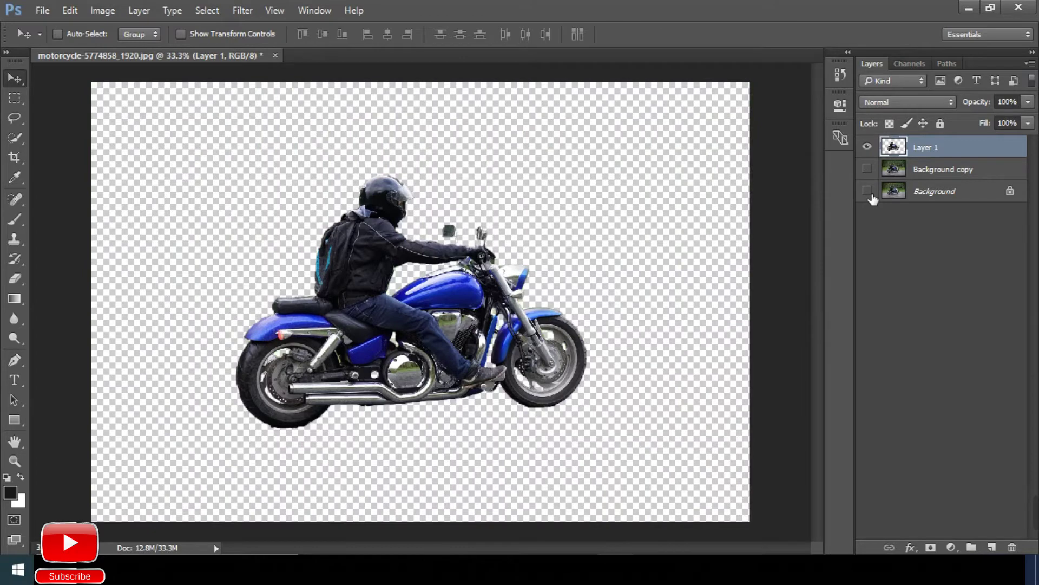
{"action": "left_click", "coordinate": [872, 148]}
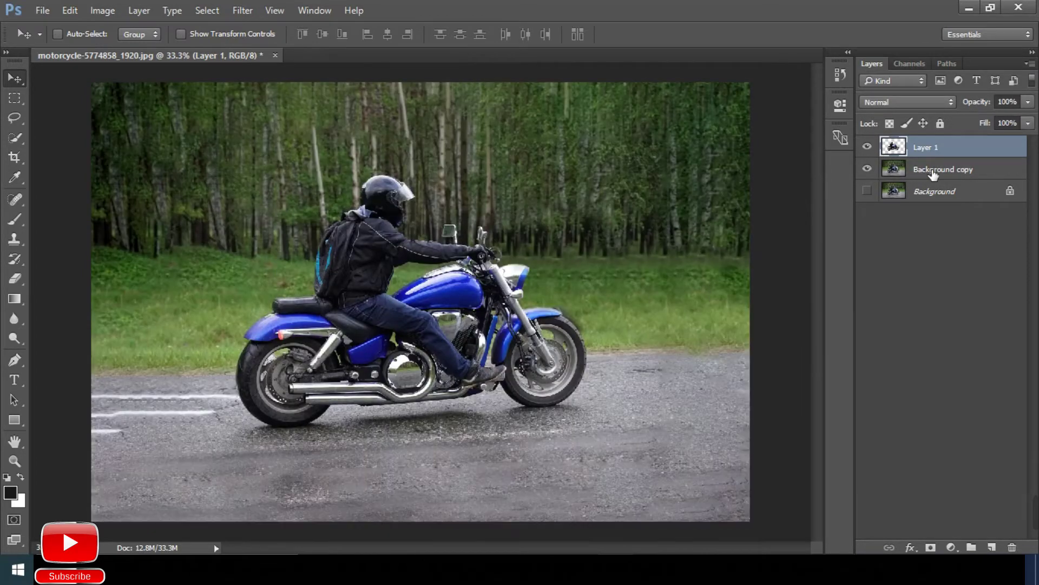
{"action": "left_click", "coordinate": [933, 171]}
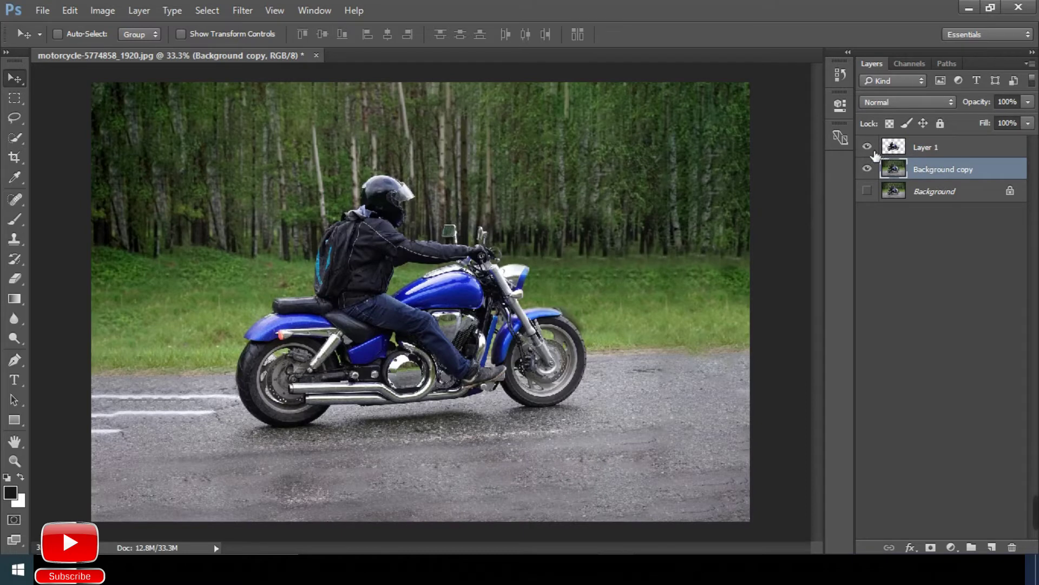
{"action": "left_click", "coordinate": [871, 150]}
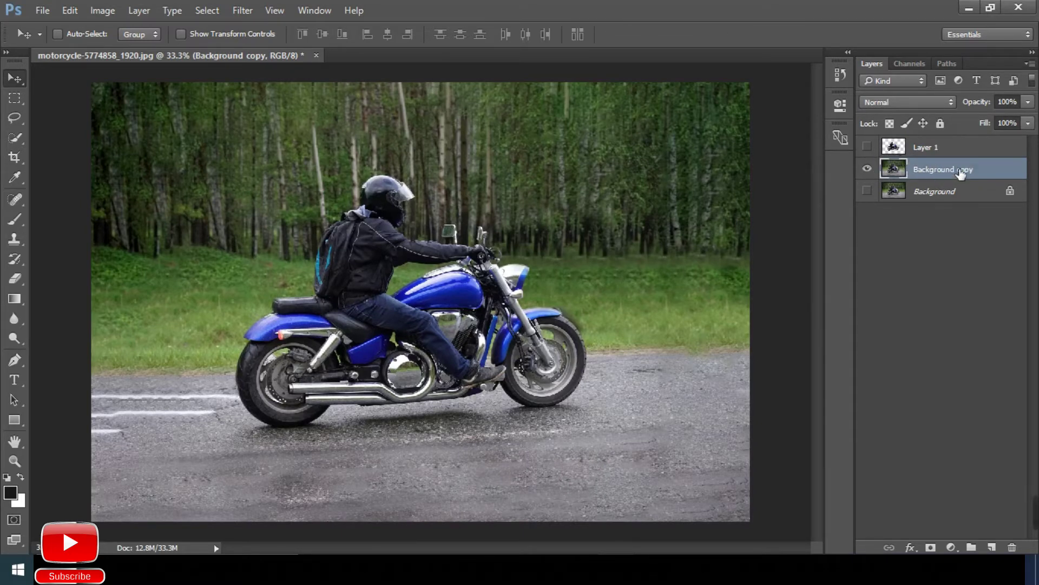
- Reload the Subject channel as a selection over the Background copy
{"action": "left_click", "coordinate": [914, 65]}
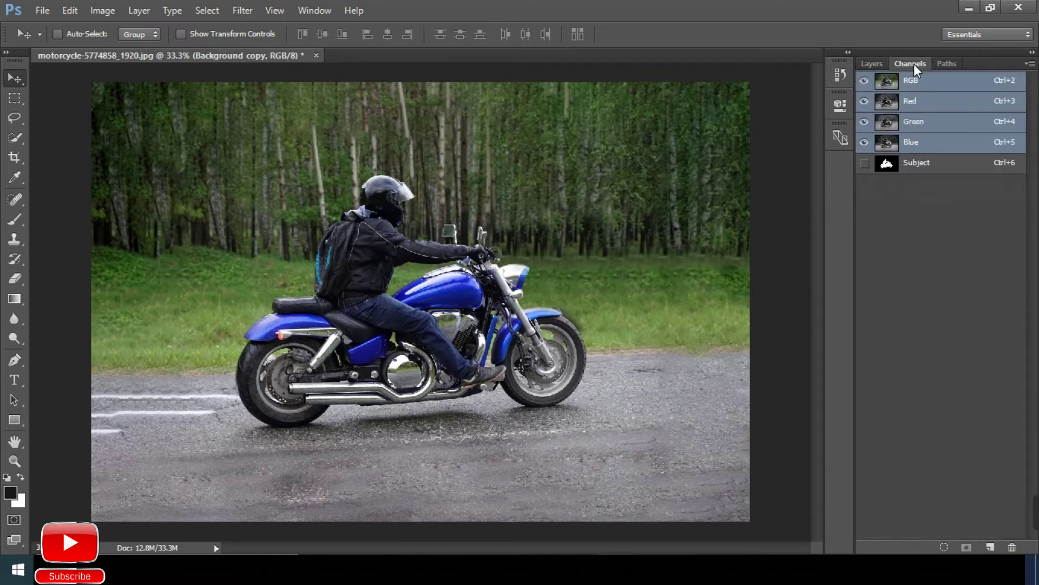
{"action": "left_click", "coordinate": [888, 170], "text": "ctrl"}
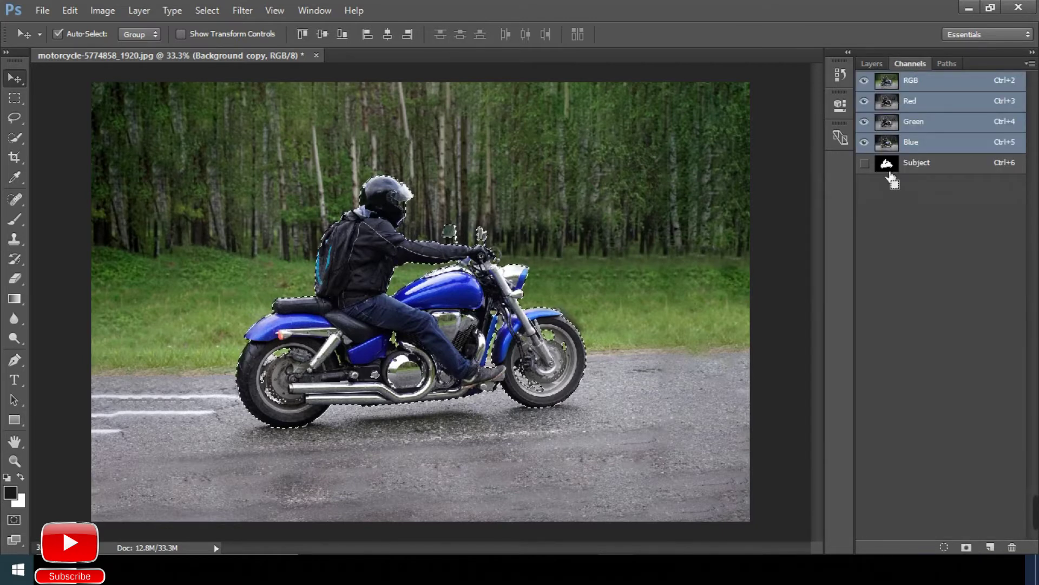
{"action": "left_click", "coordinate": [871, 64]}
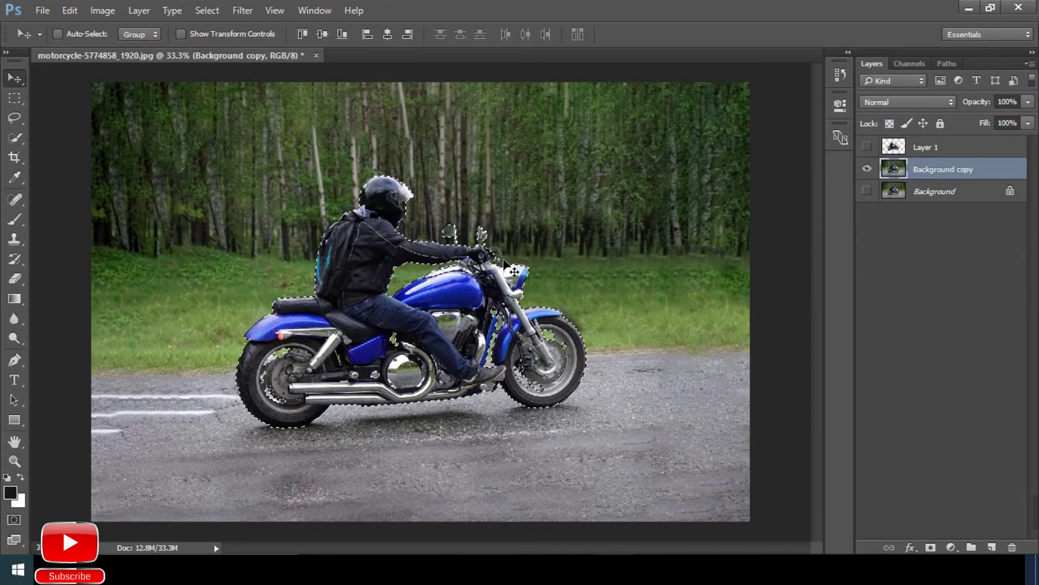
{"action": "left_click", "coordinate": [206, 11]}
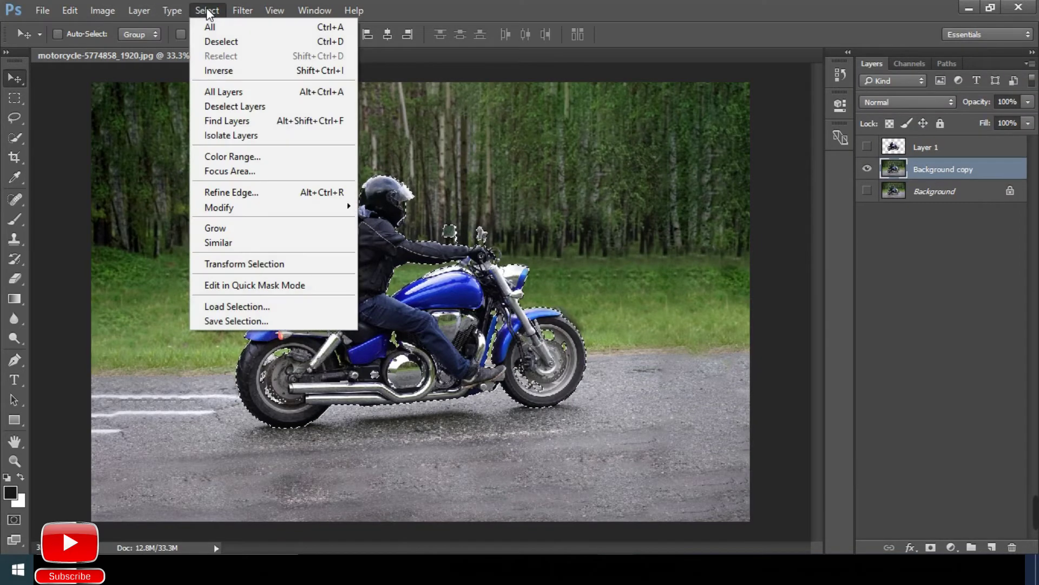
{"action": "mouse_move", "coordinate": [244, 207]}
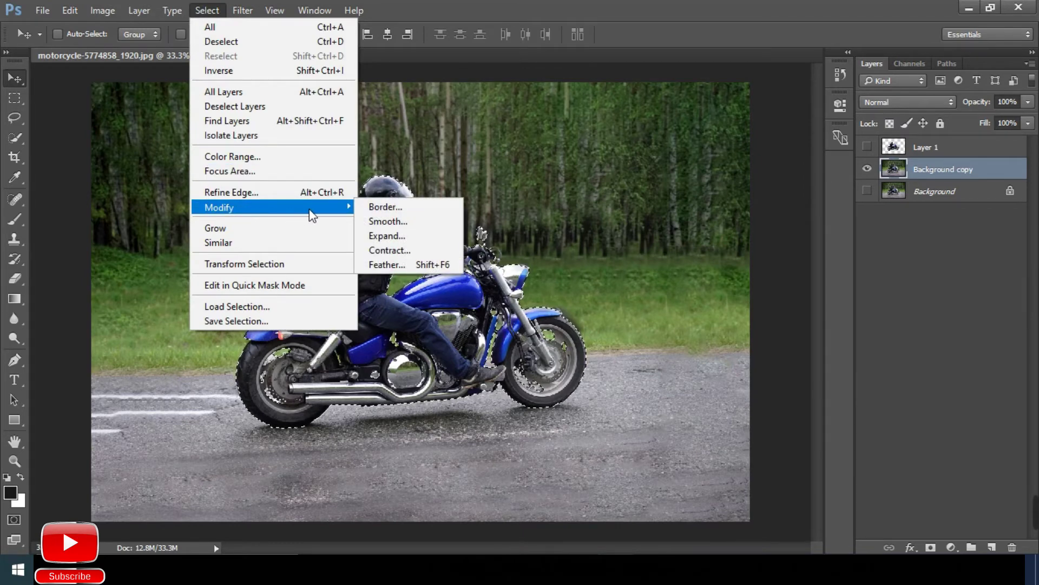
- Expand the rider-and-motorcycle selection by 20 pixels and zoom in on the bike
{"action": "left_click", "coordinate": [390, 238]}
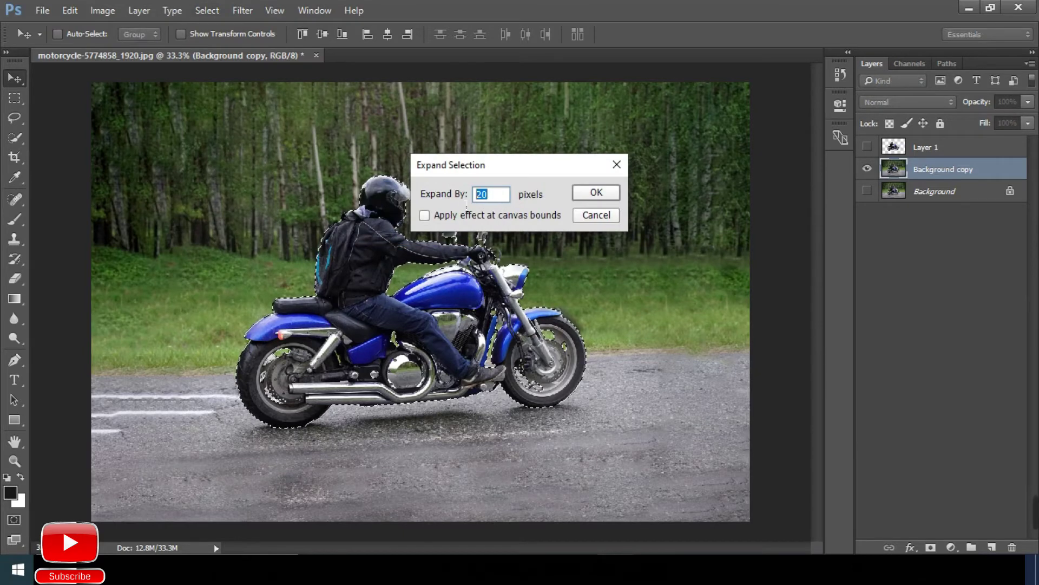
{"action": "type", "text": "20"}
{"action": "left_click", "coordinate": [594, 193]}
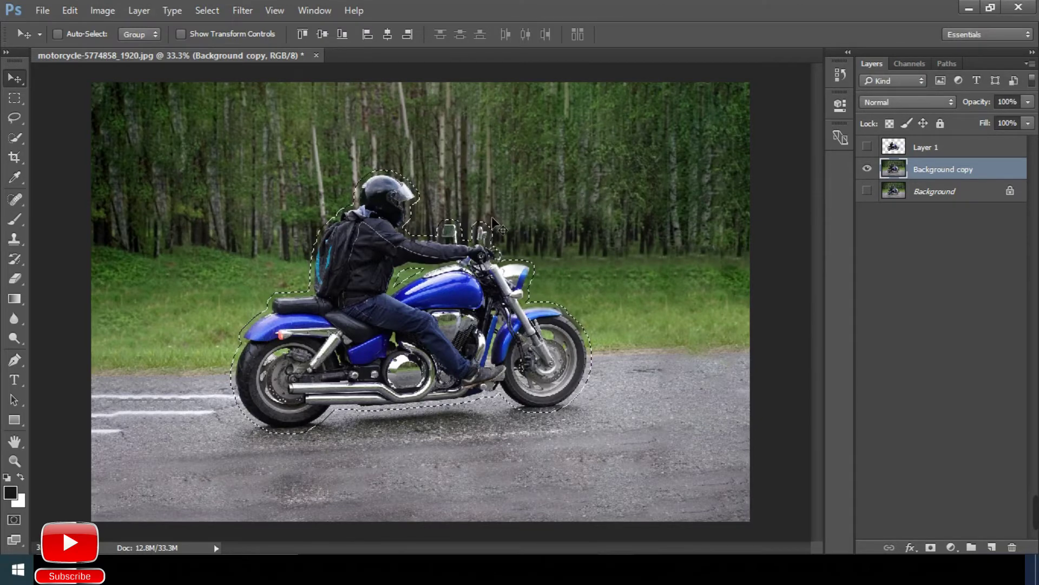
{"action": "key", "text": "ctrl+plus"}
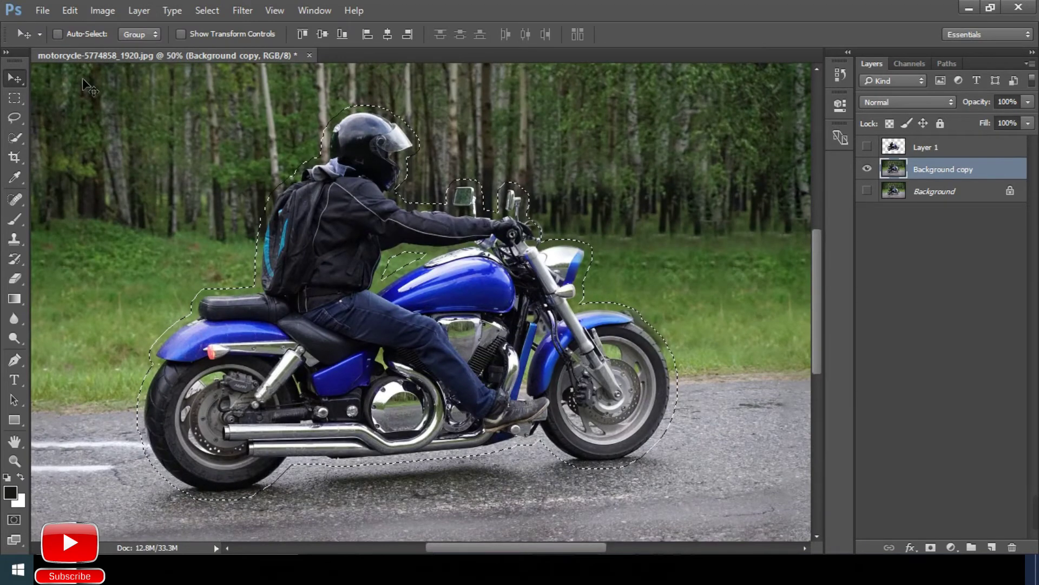
- Content-Aware Fill the selected motorcycle area on the Background copy
{"action": "left_click", "coordinate": [69, 11]}
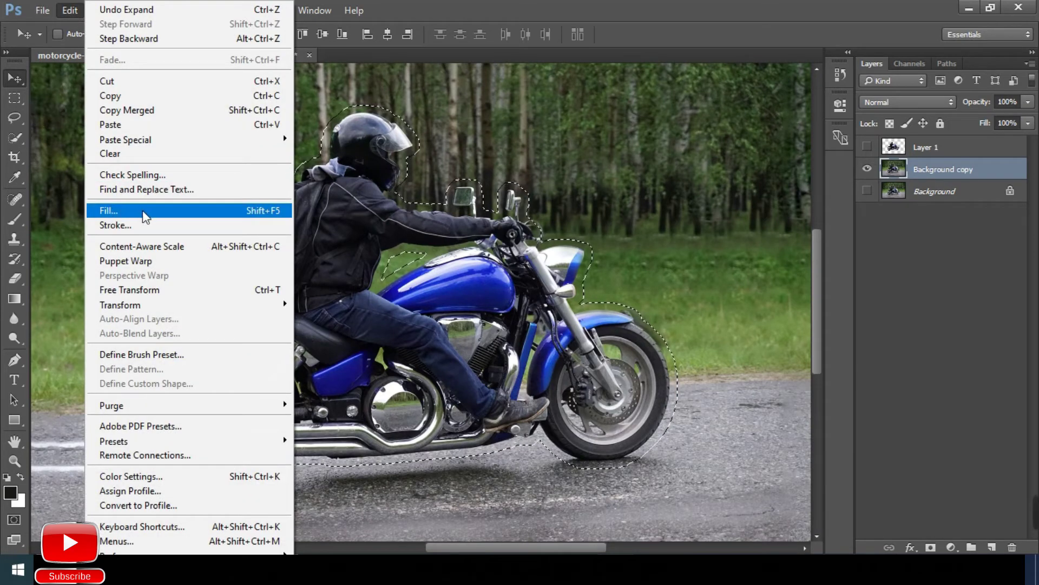
{"action": "left_click", "coordinate": [143, 210]}
{"action": "left_click", "coordinate": [558, 157]}
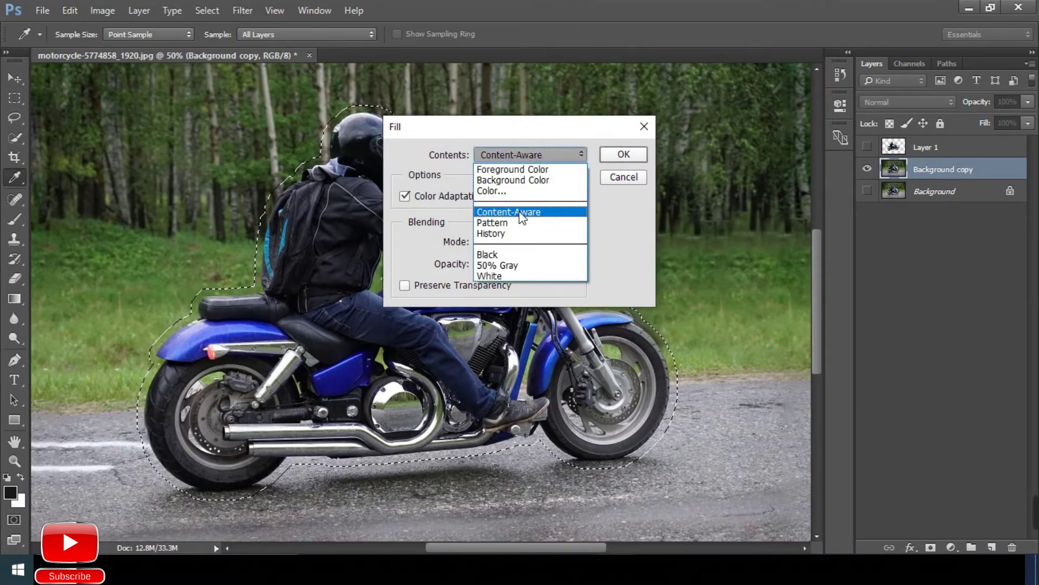
{"action": "left_click", "coordinate": [521, 216]}
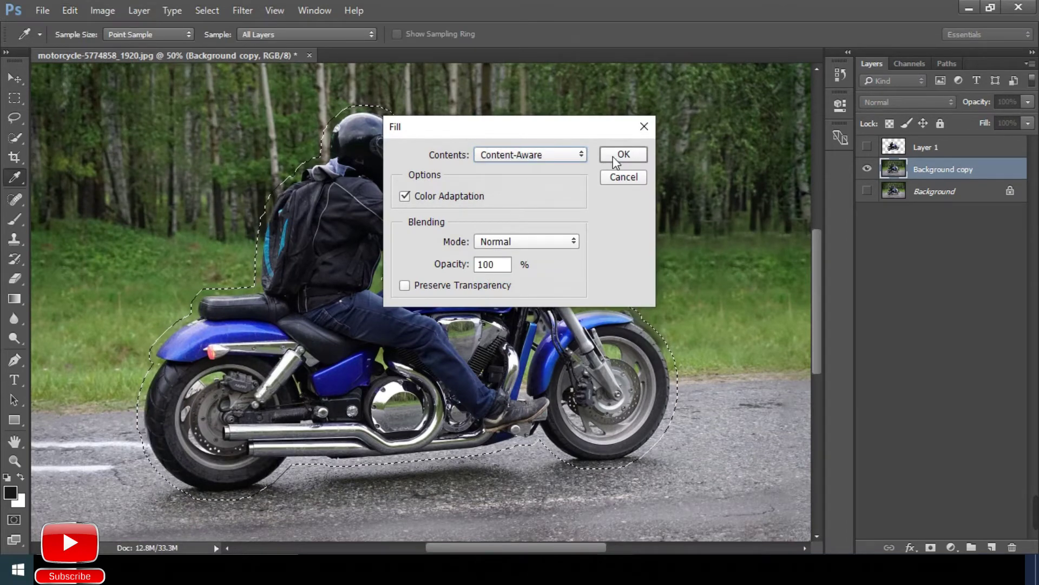
{"action": "left_click", "coordinate": [615, 159]}
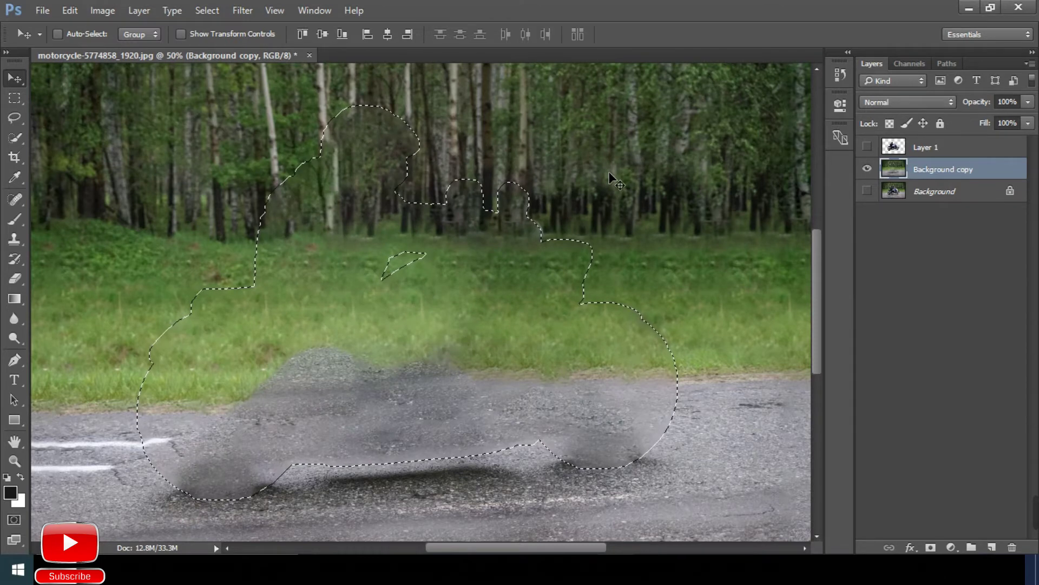
- Deselect, zoom out to the whole image, and show the Layer 1 cut-out again
{"action": "key", "text": "ctrl"}
{"action": "key", "text": "ctrl+d"}
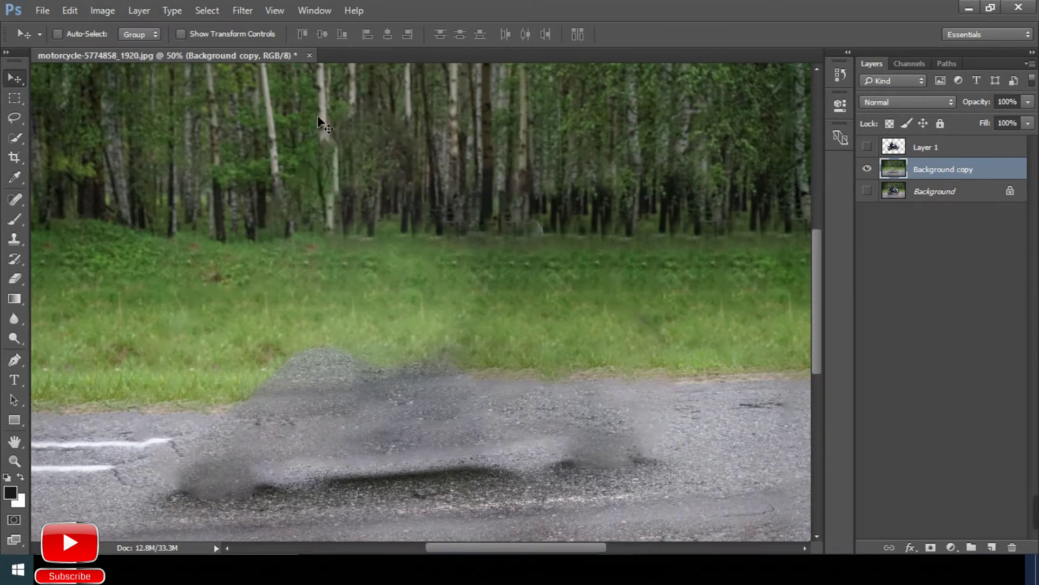
{"action": "key", "text": "ctrl+minus"}
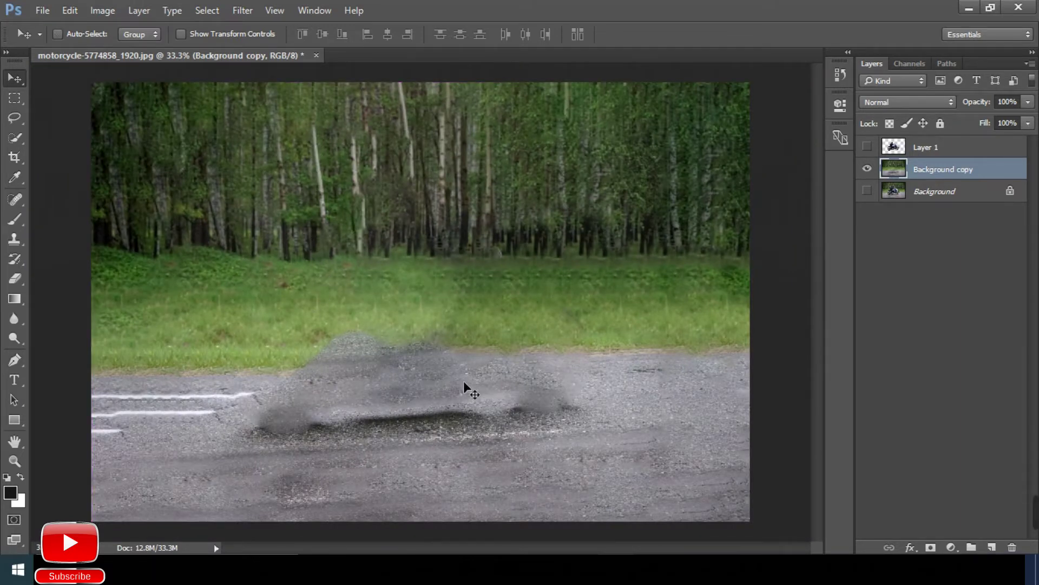
{"action": "left_click", "coordinate": [868, 147]}
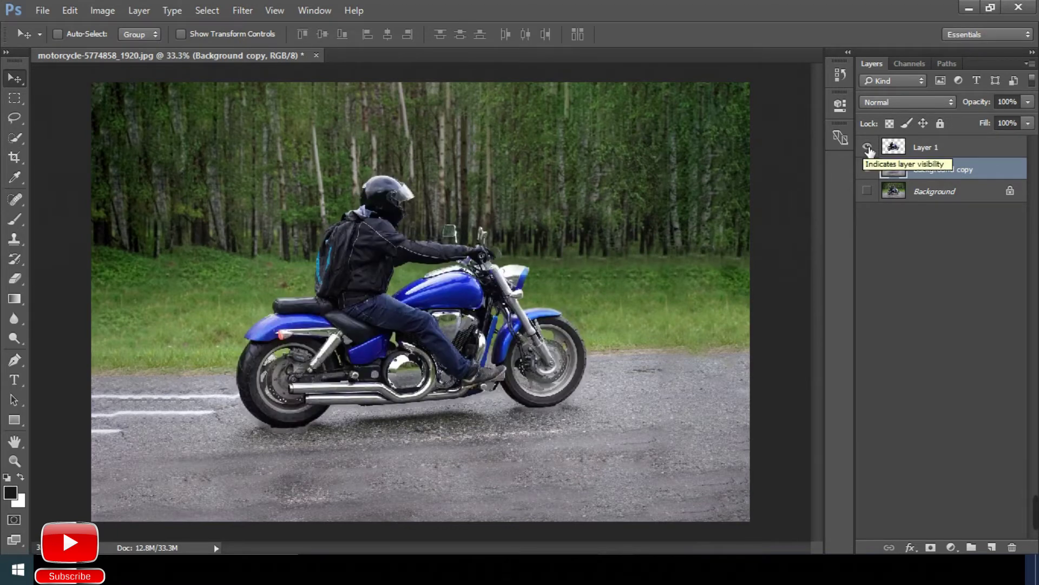
- Hide Layer 1 and apply the Blur Gallery's Path Blur to the Background copy
{"action": "left_click", "coordinate": [868, 148]}
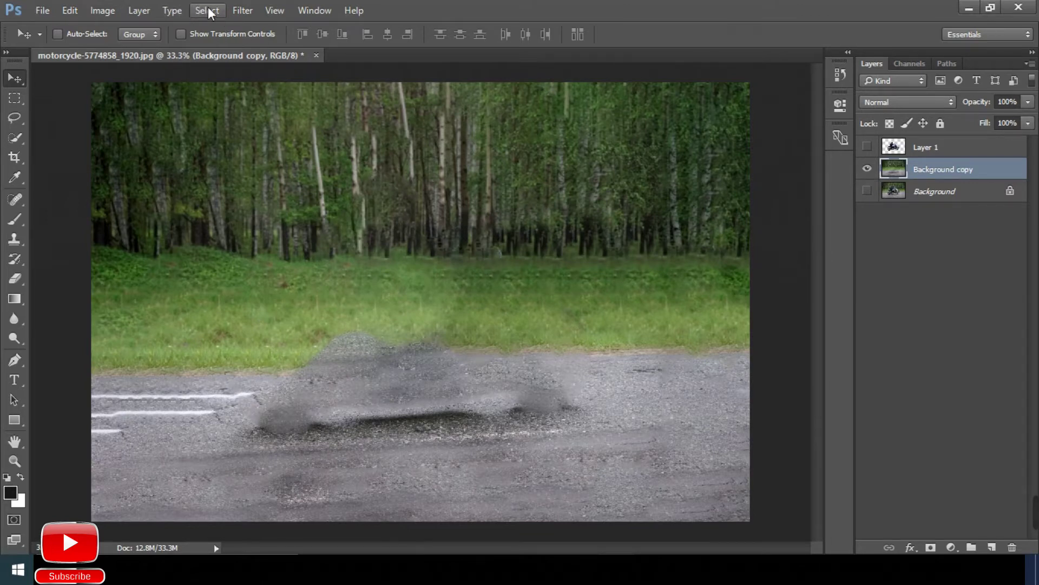
{"action": "left_click", "coordinate": [213, 13]}
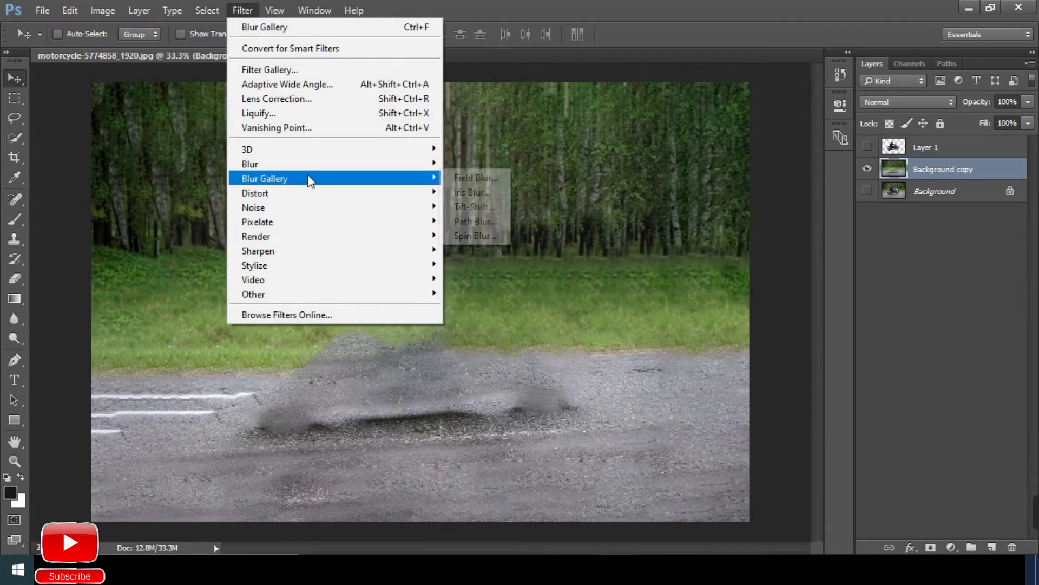
{"action": "mouse_move", "coordinate": [265, 177]}
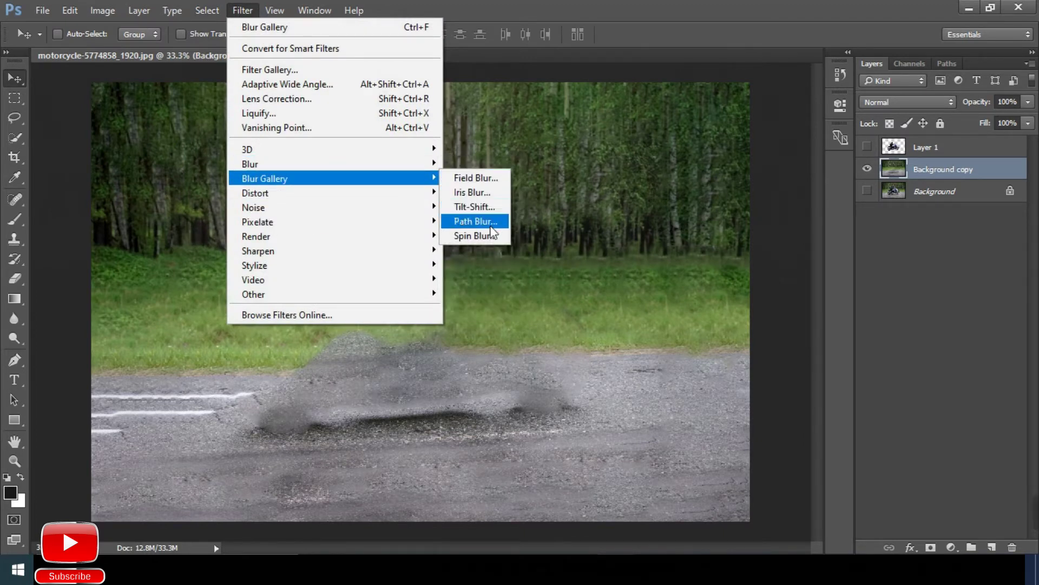
{"action": "left_click", "coordinate": [486, 222]}
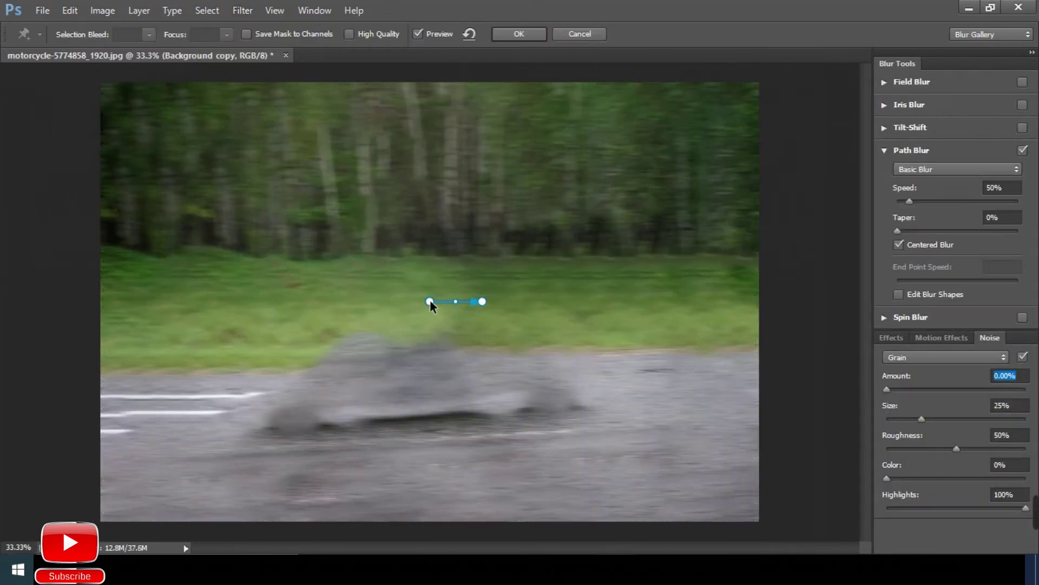
- Stretch the default blur path horizontally across the full image width
{"action": "left_click_drag", "start_coordinate": [429, 301], "coordinate": [516, 336]}
{"action": "left_click_drag", "start_coordinate": [736, 315], "coordinate": [778, 307]}
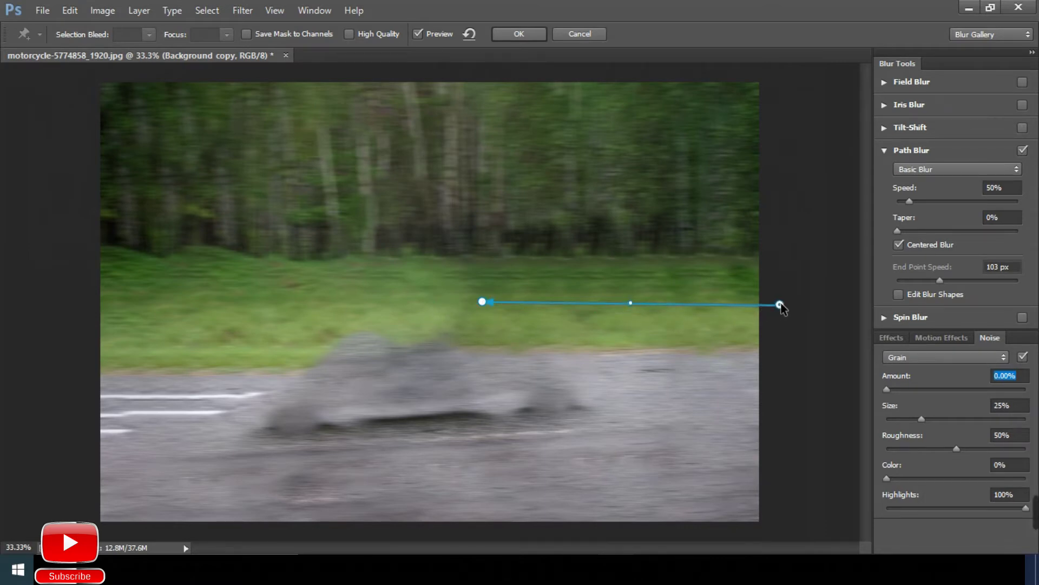
{"action": "left_click_drag", "start_coordinate": [780, 305], "coordinate": [781, 303]}
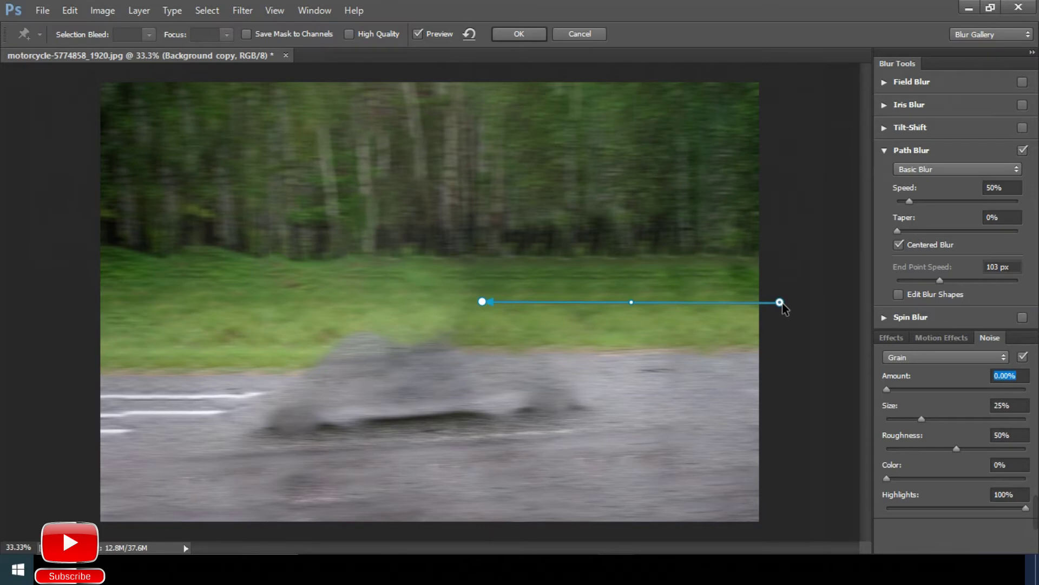
{"action": "left_click", "coordinate": [782, 303]}
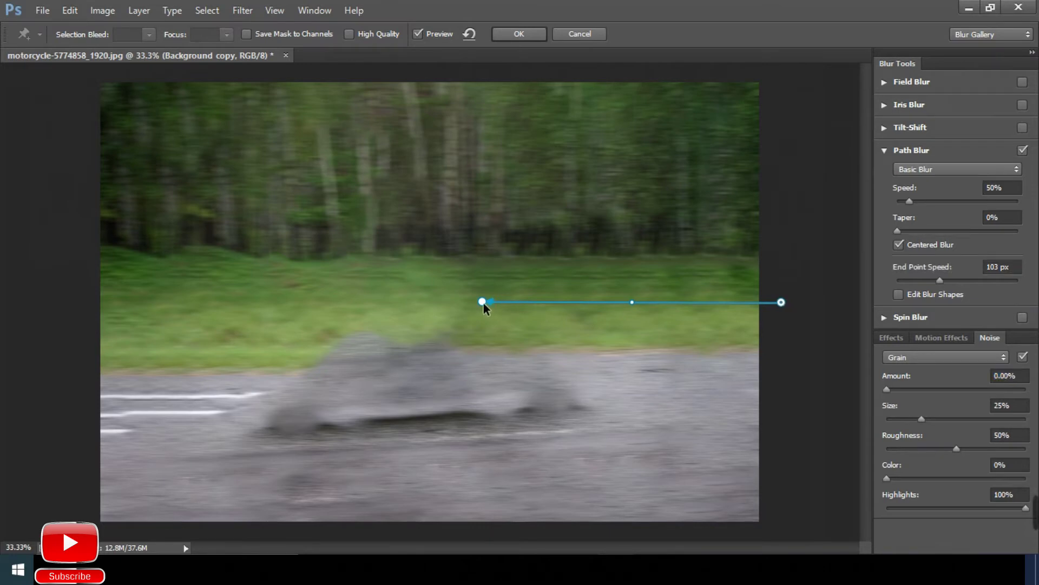
{"action": "mouse_move", "coordinate": [365, 320]}
{"action": "left_mouse_down"}
{"action": "mouse_move", "coordinate": [109, 322]}
{"action": "mouse_move", "coordinate": [72, 325]}
{"action": "mouse_move", "coordinate": [61, 339]}
{"action": "left_mouse_up"}
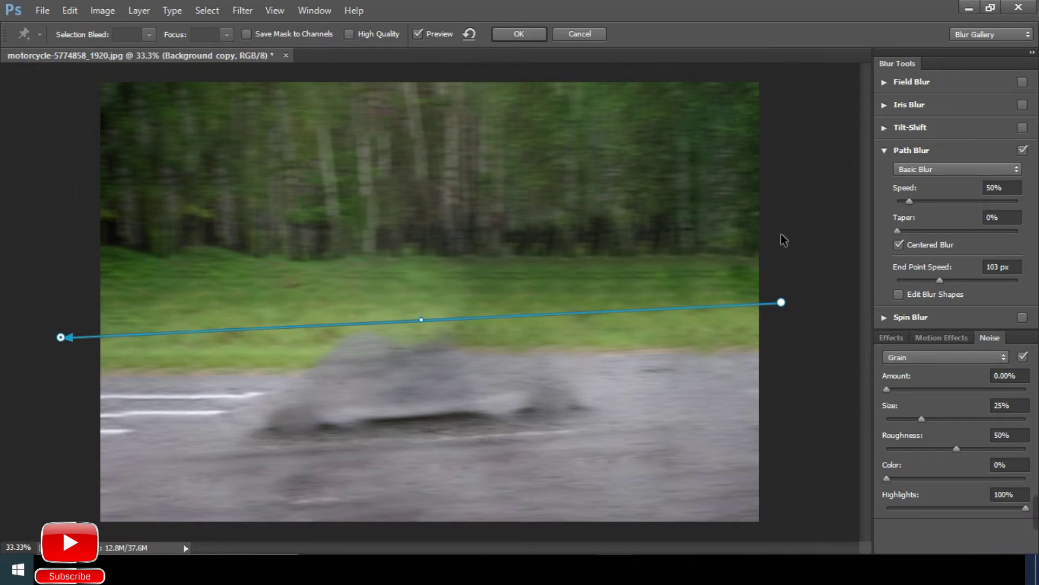
- Add three more horizontal blur paths across the tree line, the road and the treetops
{"action": "left_click", "coordinate": [779, 205]}
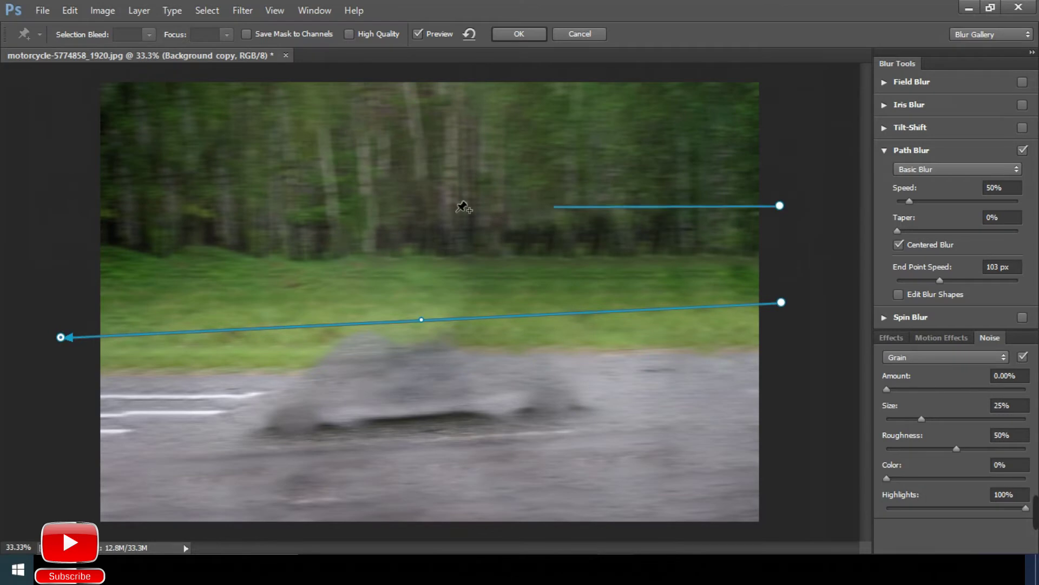
{"action": "double_click", "coordinate": [82, 197]}
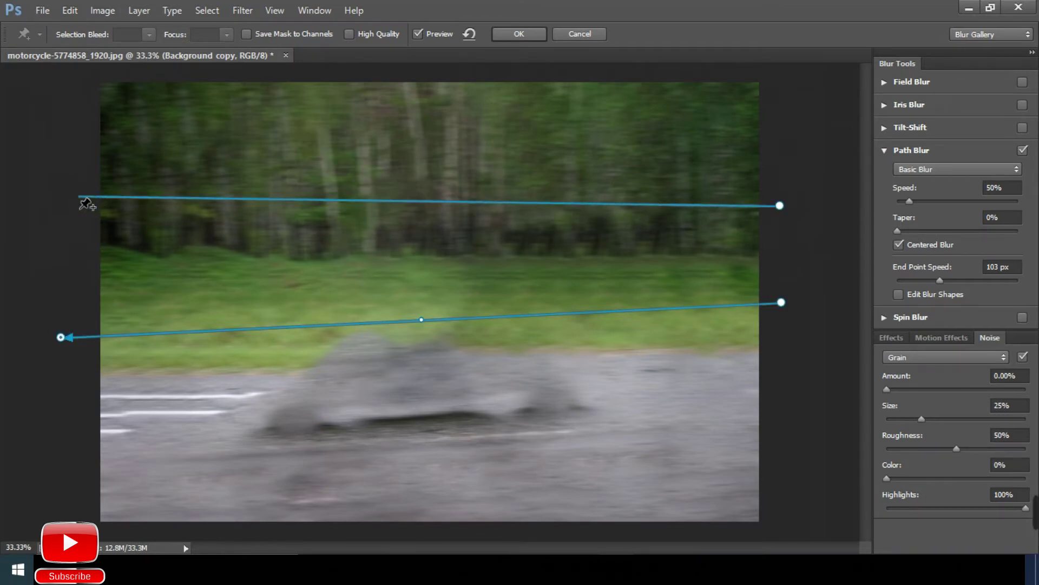
{"action": "left_click", "coordinate": [781, 423]}
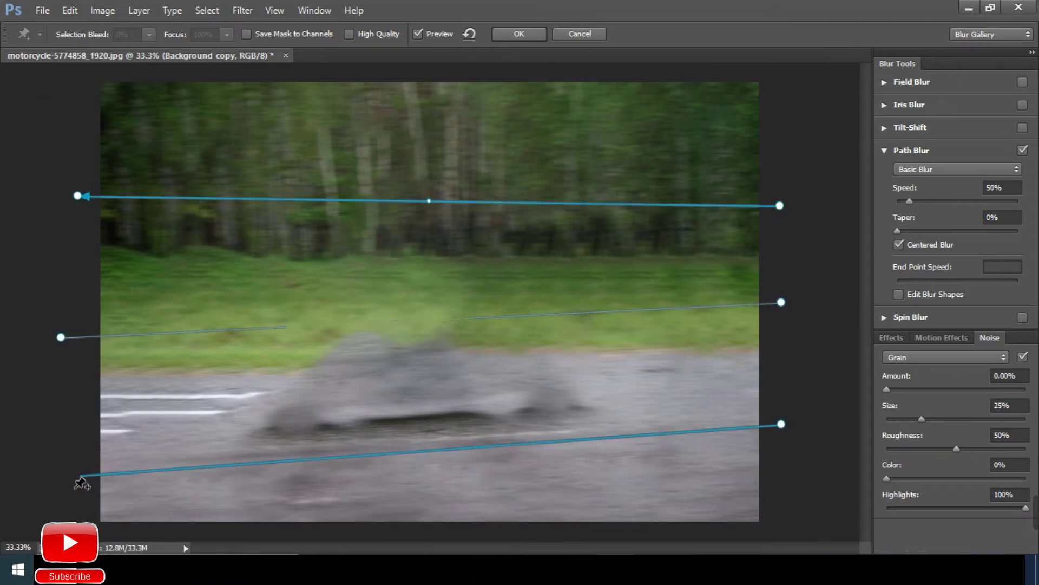
{"action": "double_click", "coordinate": [63, 474]}
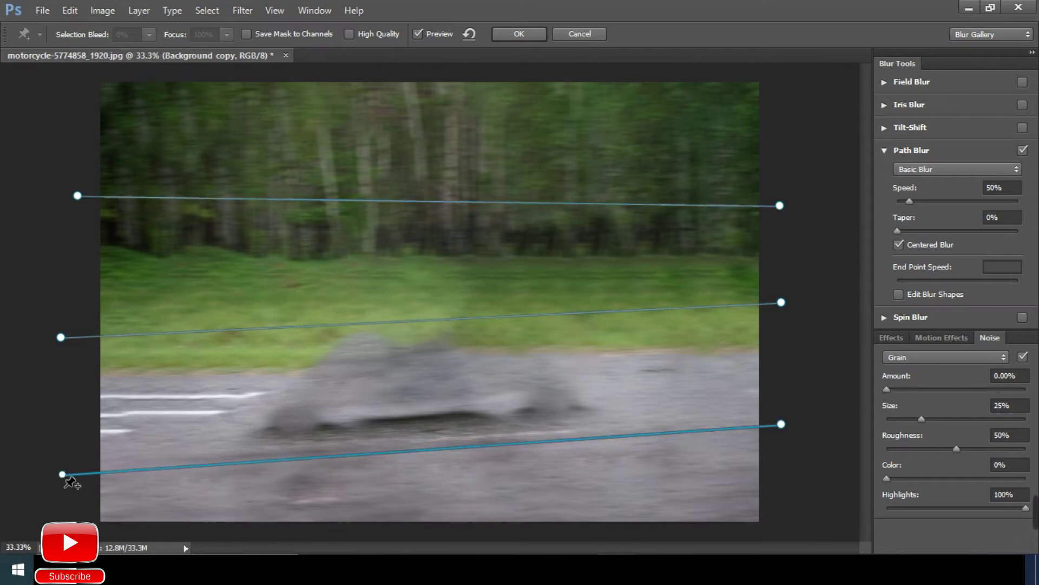
{"action": "left_click", "coordinate": [773, 111]}
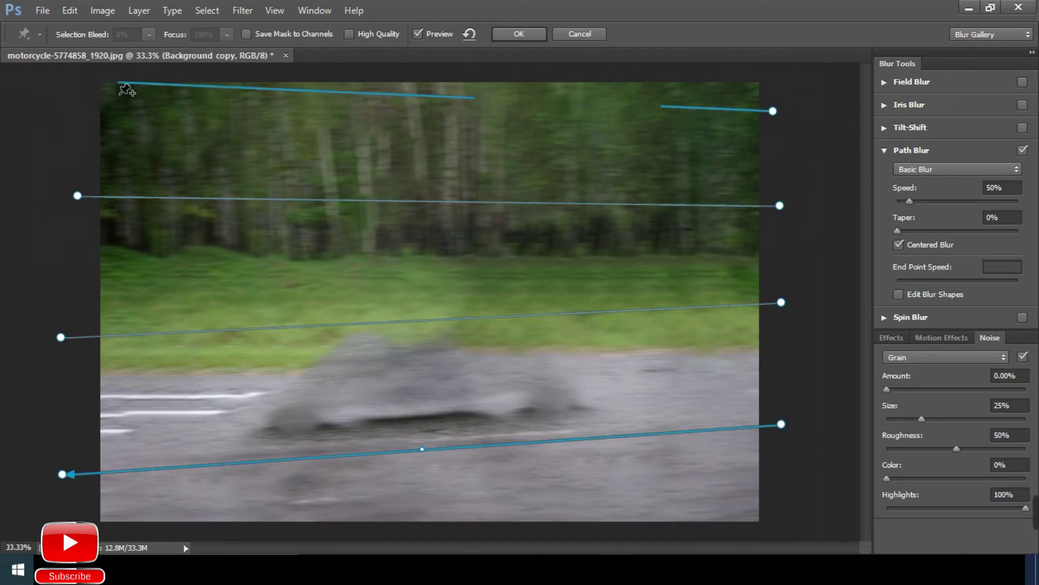
{"action": "double_click", "coordinate": [118, 83]}
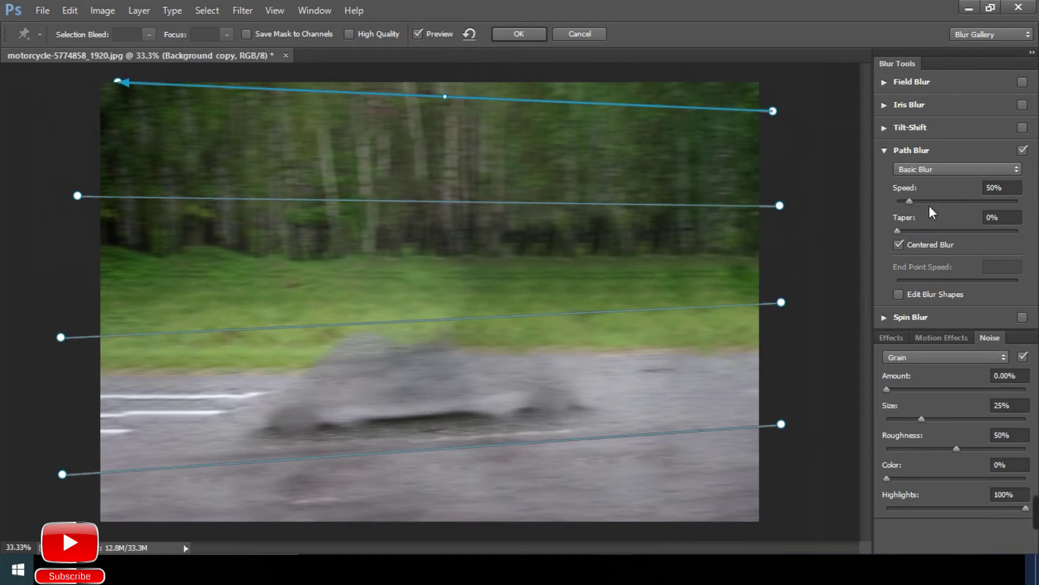
- Raise the Path Blur speed to 336% and apply the blur
{"action": "left_click", "coordinate": [958, 203]}
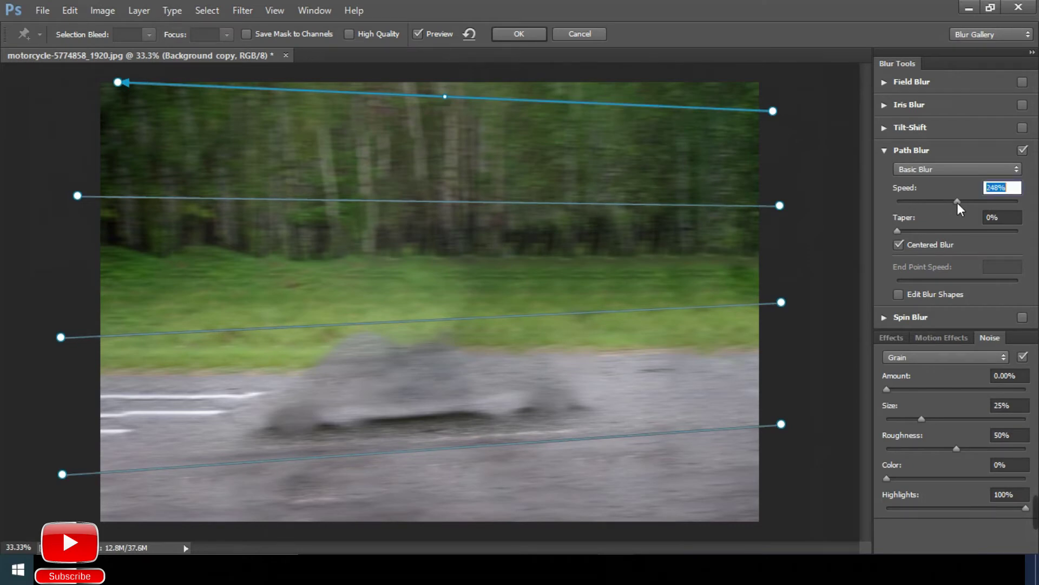
{"action": "left_click_drag", "start_coordinate": [963, 205], "coordinate": [981, 206]}
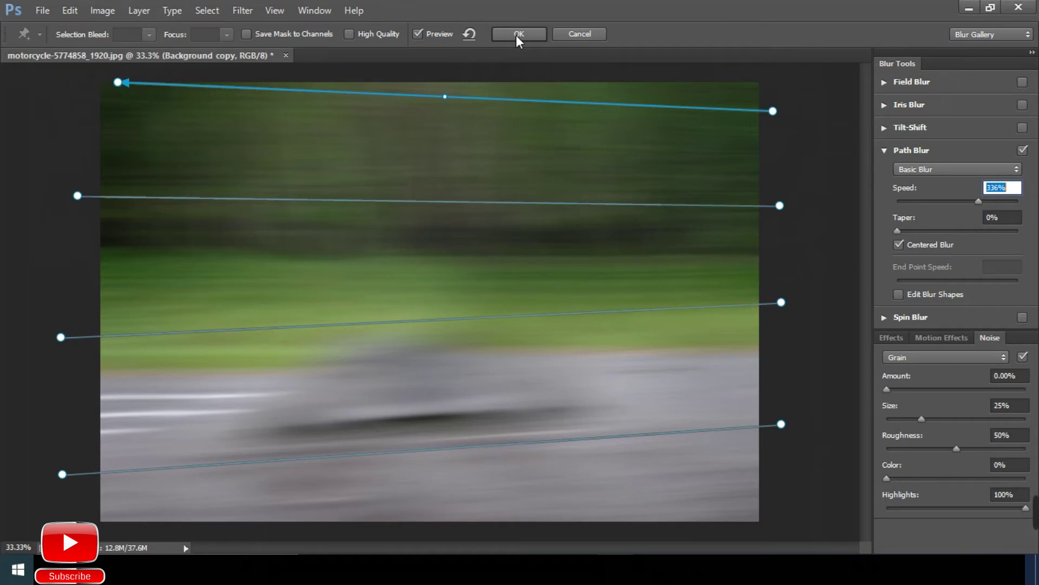
{"action": "left_click", "coordinate": [517, 36]}
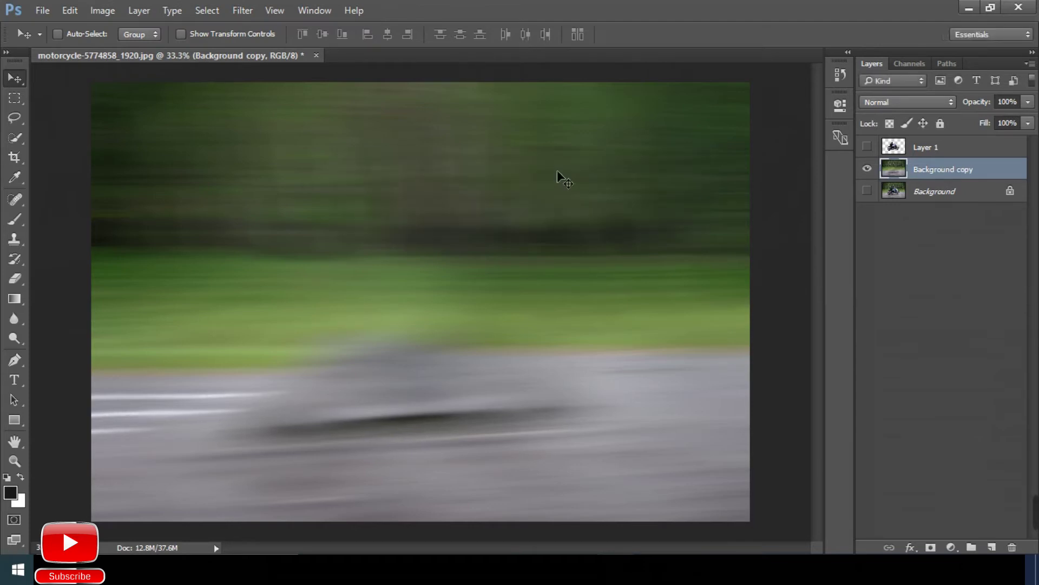
- Inspect the sharp motorcycle over the streaked background, zooming in and out on its edges
{"action": "left_click", "coordinate": [868, 146]}
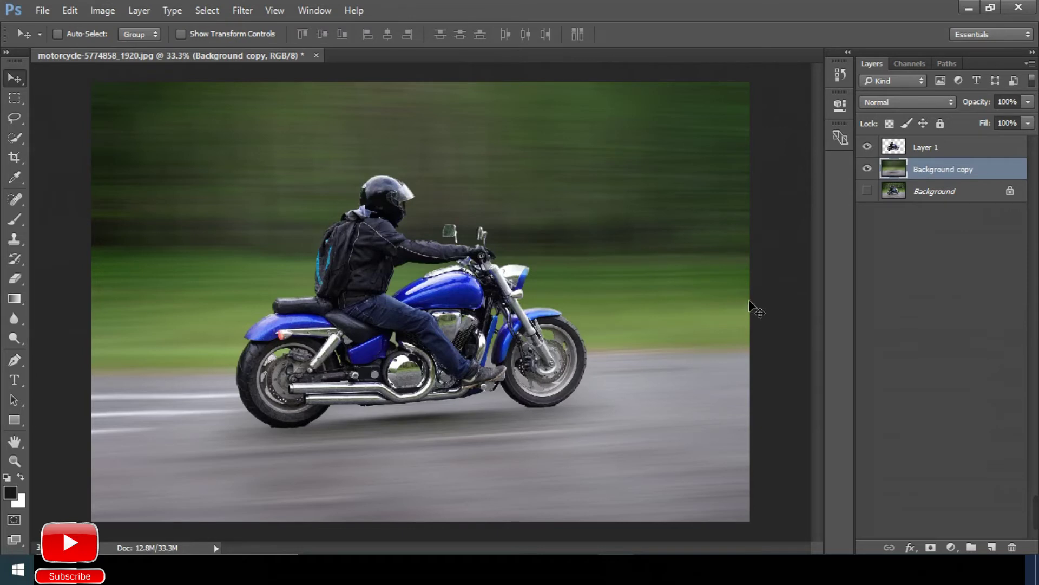
{"action": "key", "text": "ctrl+plus"}
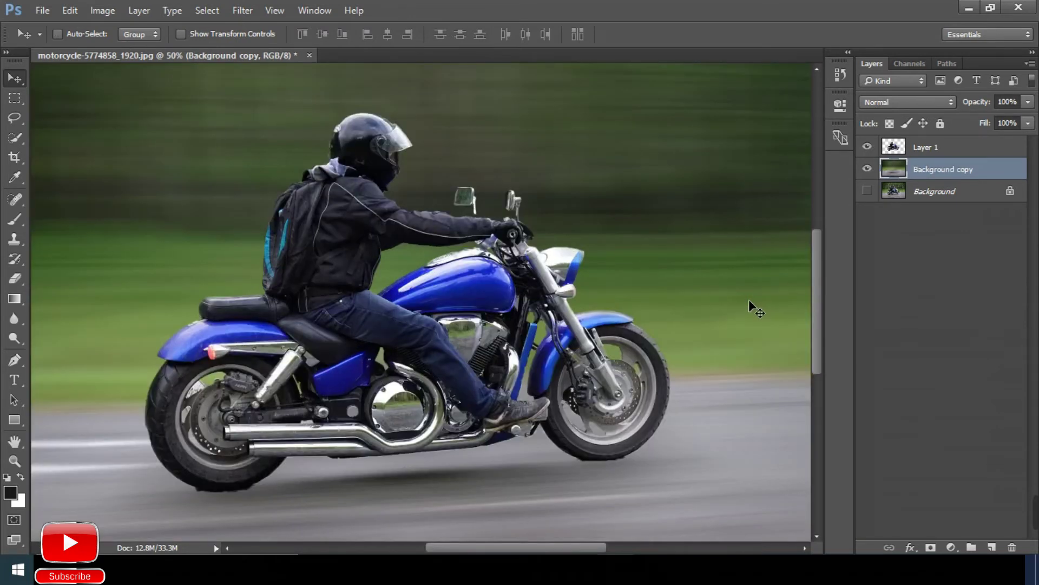
{"action": "key", "text": "ctrl+minus"}
{"action": "key", "text": "ctrl+plus"}
{"action": "key", "text": "ctrl+minus"}
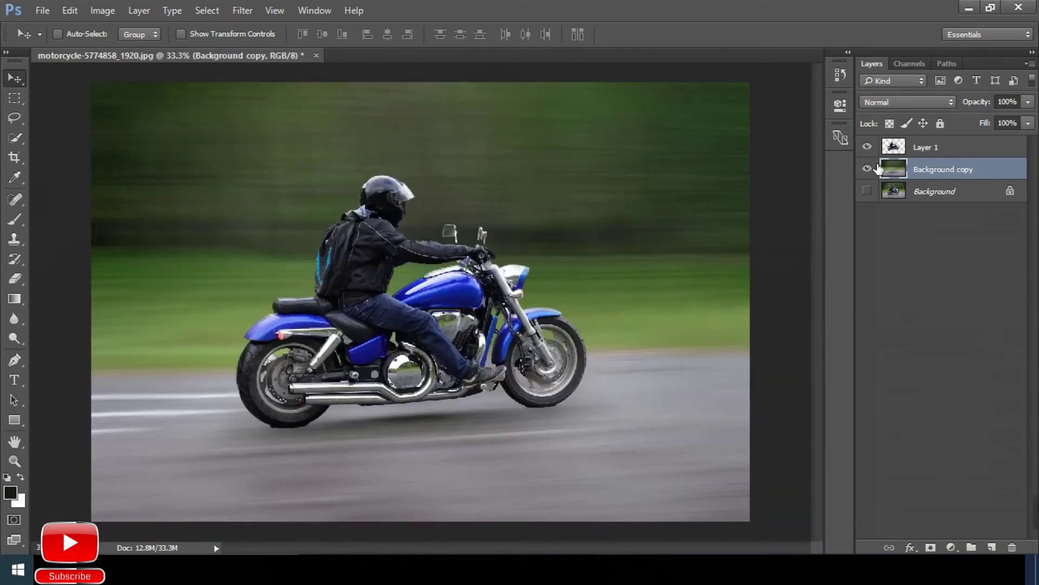
{"action": "left_click", "coordinate": [867, 146]}
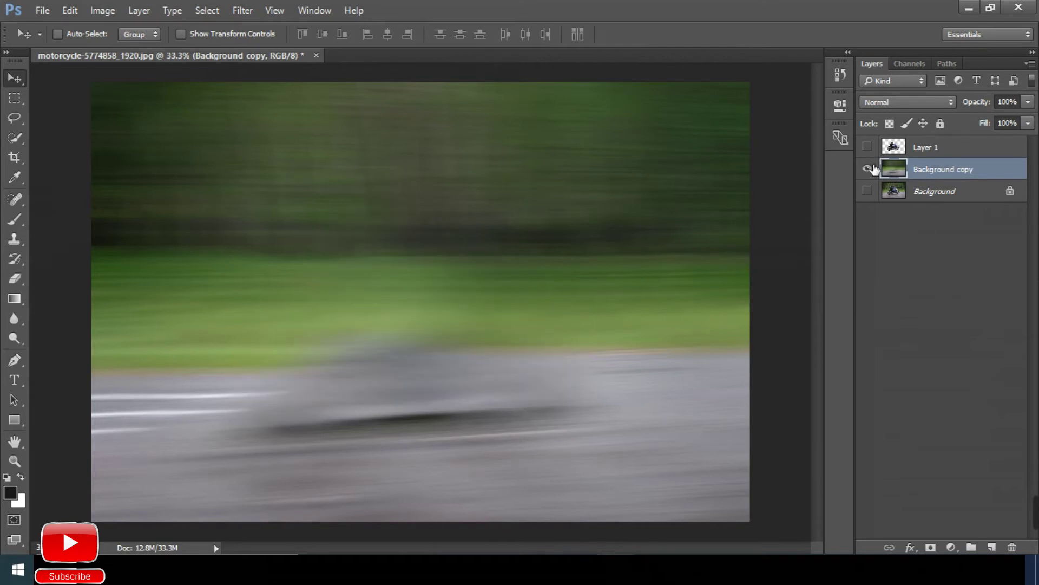
{"action": "left_click", "coordinate": [867, 147]}
- Hide the Background copy, show the original Background photo, and zoom in
{"action": "left_click", "coordinate": [868, 169]}
{"action": "left_click", "coordinate": [868, 191]}
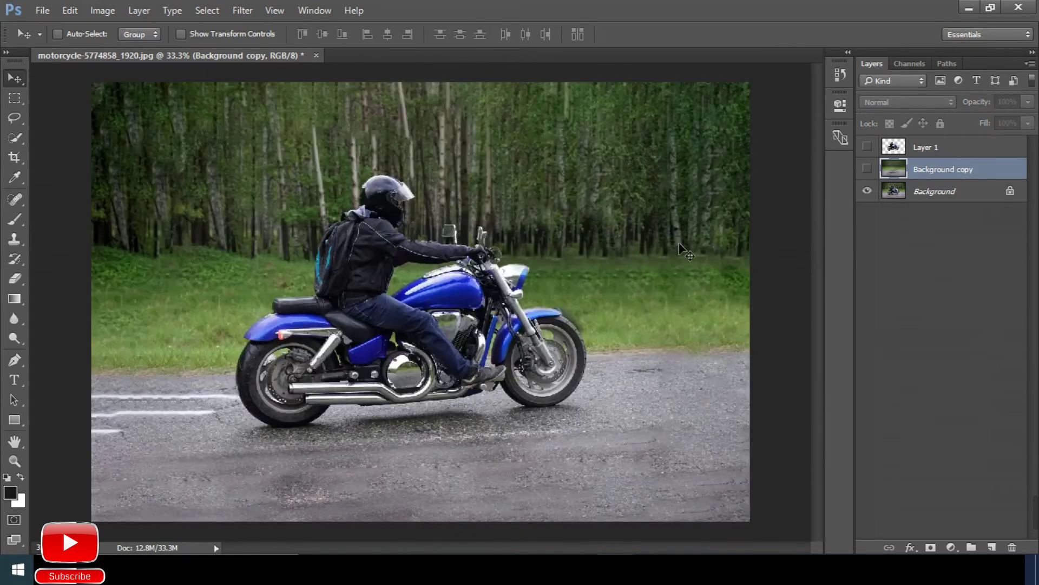
{"action": "key", "text": "ctrl+plus"}
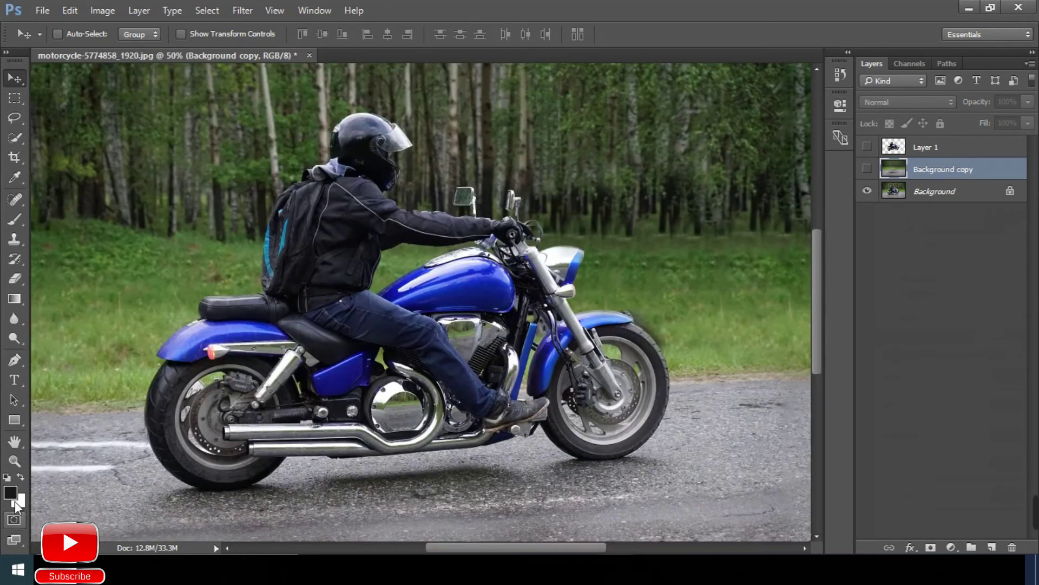
- Set the foreground colour to a dark grey sampled from the road
{"action": "left_click", "coordinate": [16, 493]}
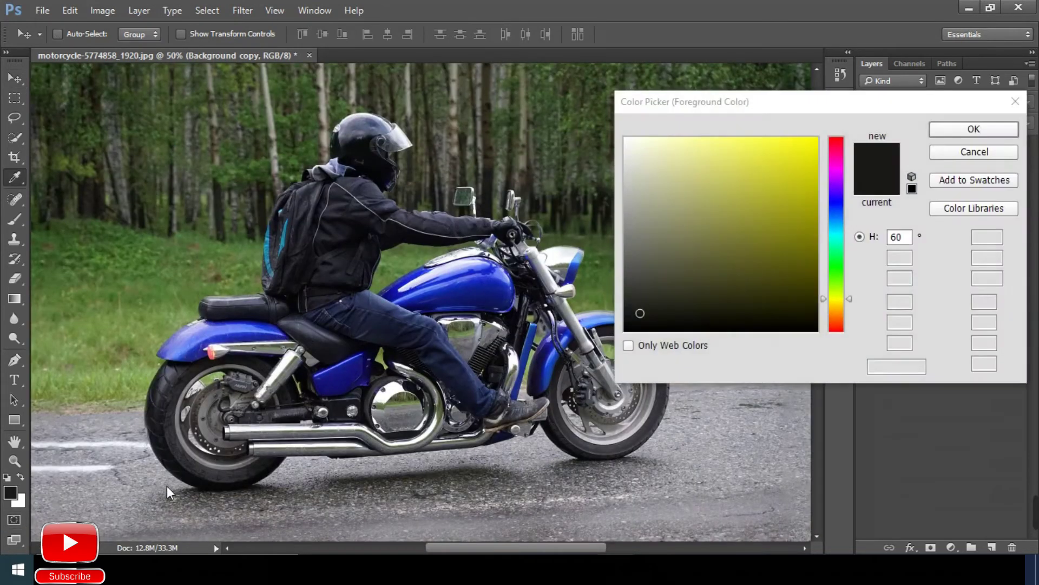
{"action": "left_click", "coordinate": [207, 501]}
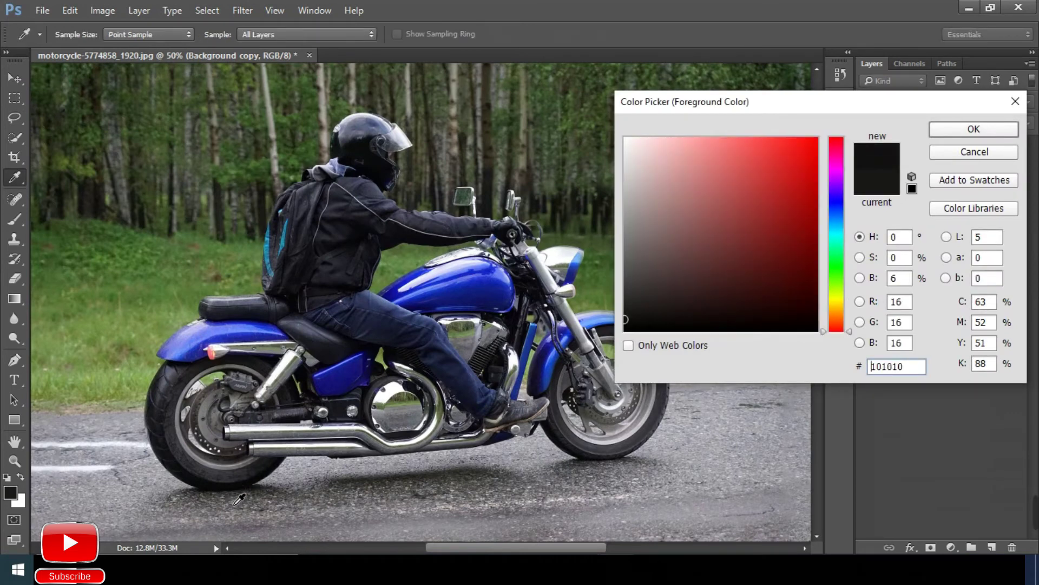
{"action": "left_click", "coordinate": [259, 502]}
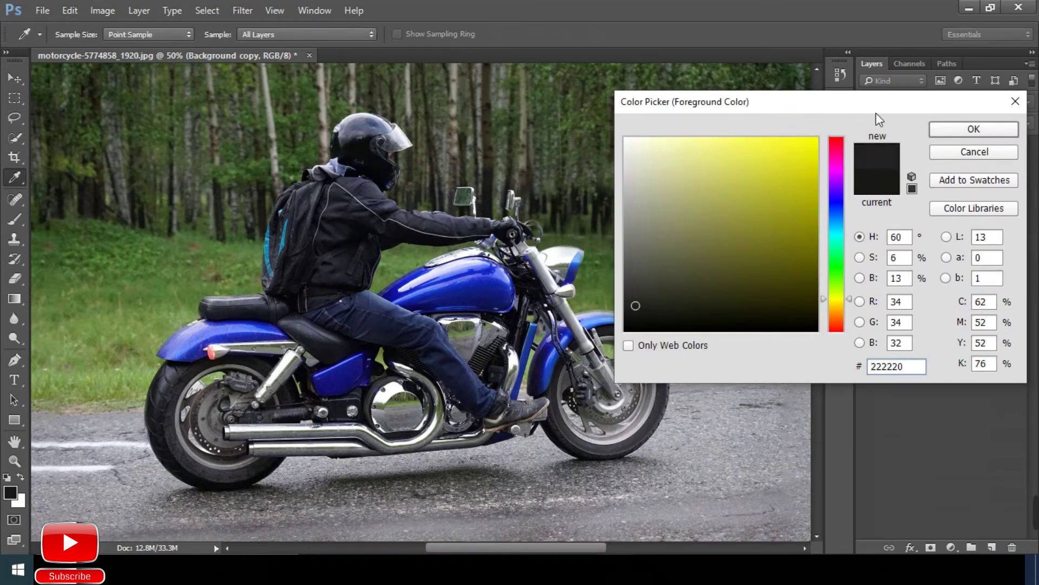
{"action": "left_click", "coordinate": [936, 129]}
- Restore the blurred background and rider layers, then add Layer 2 above Layer 1
{"action": "key", "text": "v"}
{"action": "left_click", "coordinate": [867, 146]}
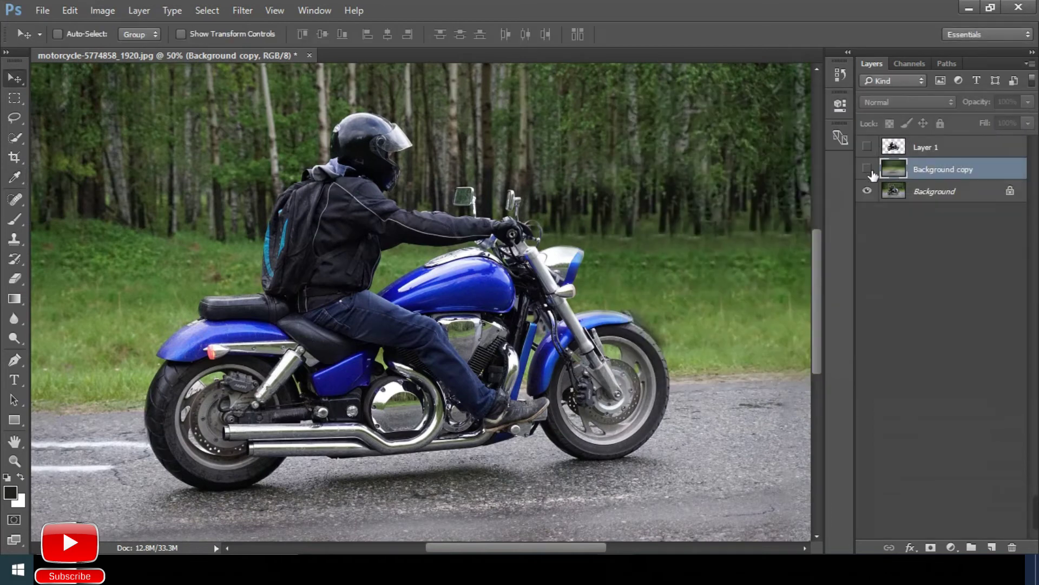
{"action": "left_click", "coordinate": [868, 169]}
{"action": "left_click", "coordinate": [867, 147]}
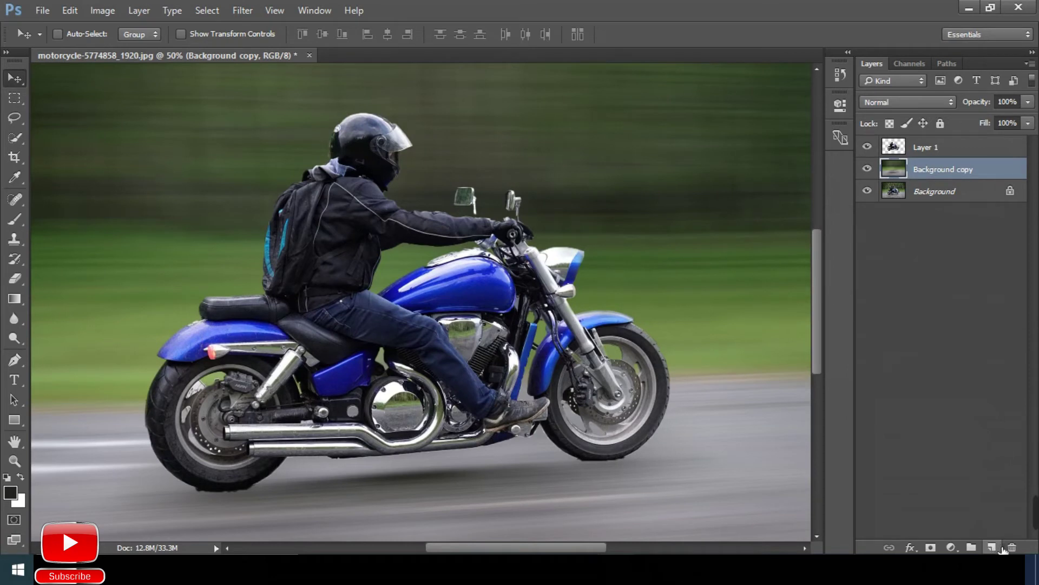
{"action": "left_click", "coordinate": [993, 547]}
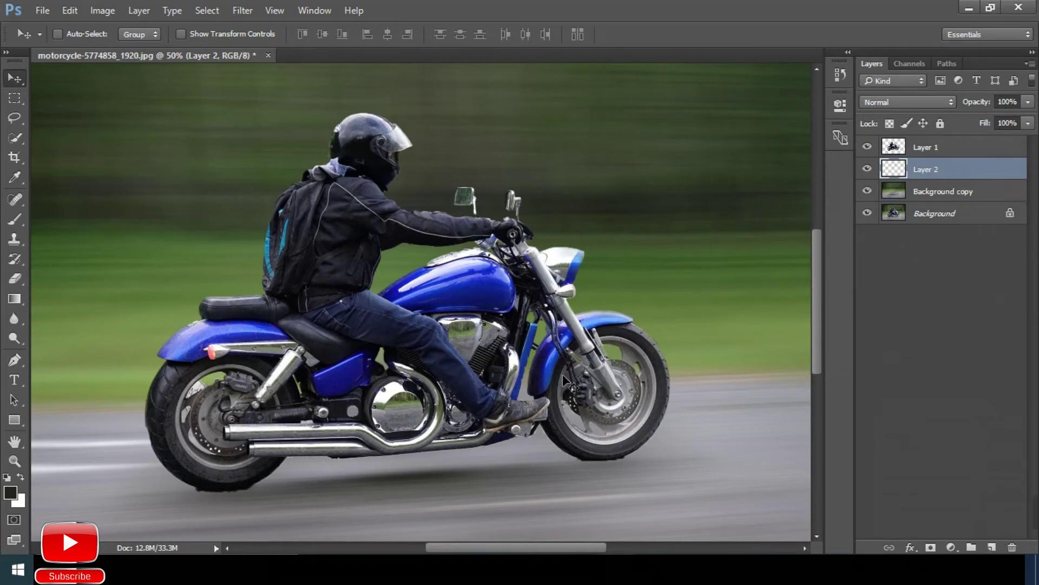
{"action": "left_click_drag", "start_coordinate": [930, 173], "coordinate": [936, 150]}
{"action": "left_click_drag", "start_coordinate": [358, 393], "coordinate": [385, 302]}
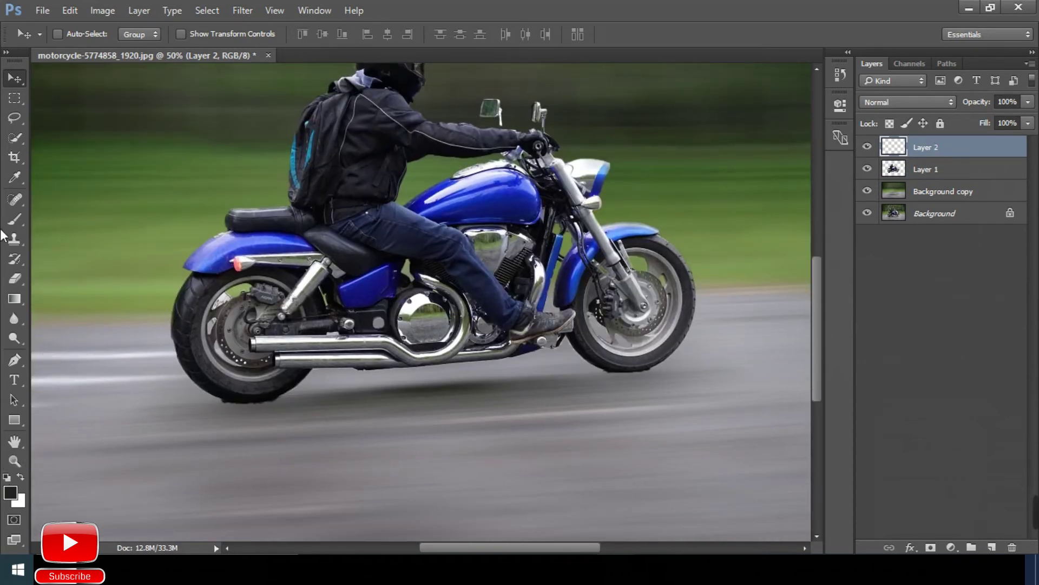
- Paint a soft 300 px, 100% opacity dark-grey shadow beneath the rear tyre on Layer 2
{"action": "left_click", "coordinate": [14, 219]}
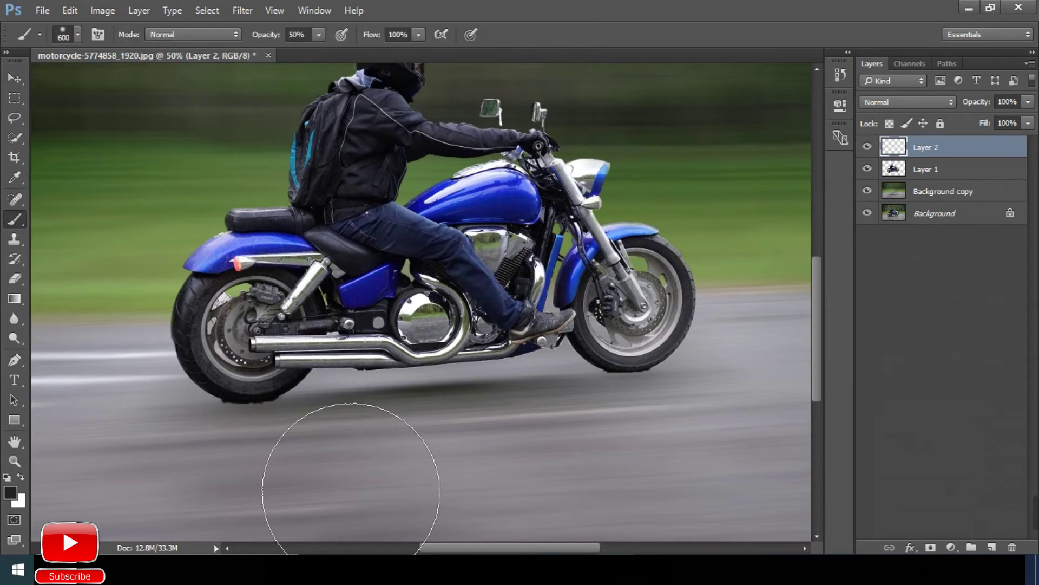
{"action": "key", "text": "bracketleft"}
{"action": "key", "text": "bracketleft"}
{"action": "key", "text": "bracketleft"}
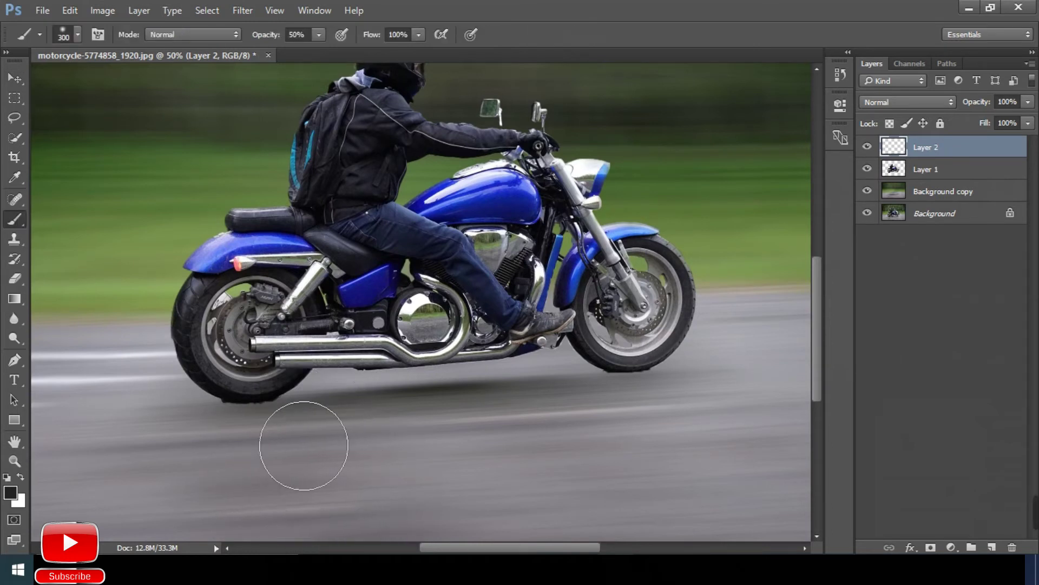
{"action": "left_click", "coordinate": [299, 36]}
{"action": "type", "text": "0"}
{"action": "key", "text": "Return"}
{"action": "left_click", "coordinate": [77, 34]}
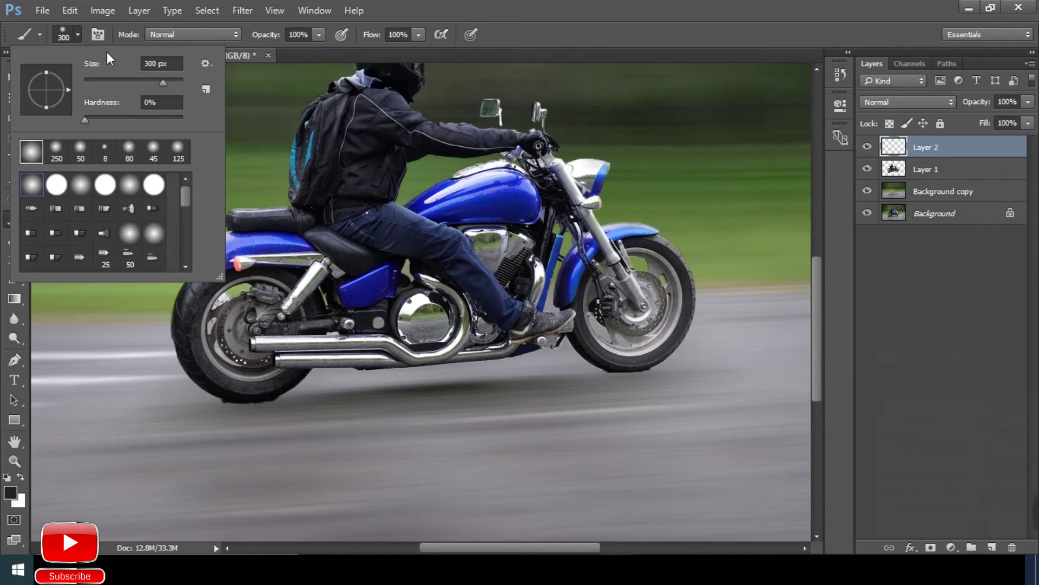
{"action": "left_click", "coordinate": [79, 33]}
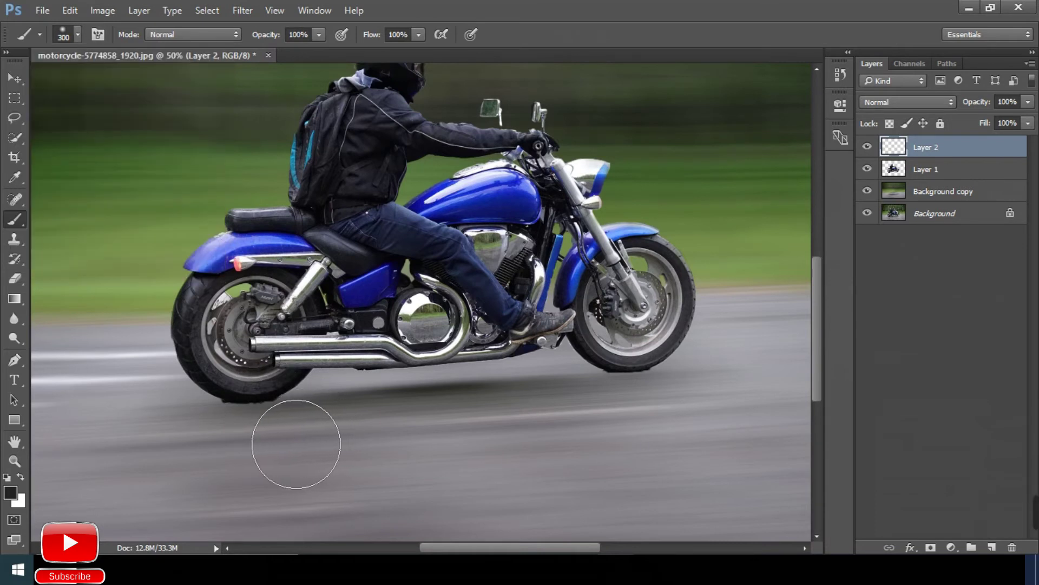
{"action": "mouse_move", "coordinate": [249, 401]}
{"action": "left_mouse_down"}
{"action": "mouse_move", "coordinate": [298, 442]}
{"action": "mouse_move", "coordinate": [356, 437]}
{"action": "left_mouse_up"}
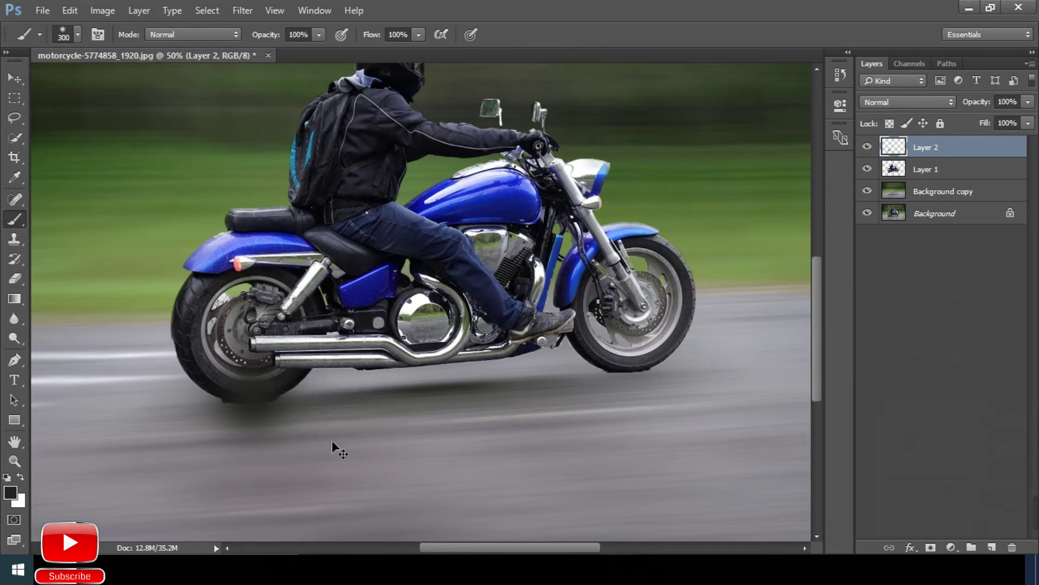
{"action": "key", "text": "ctrl+t"}
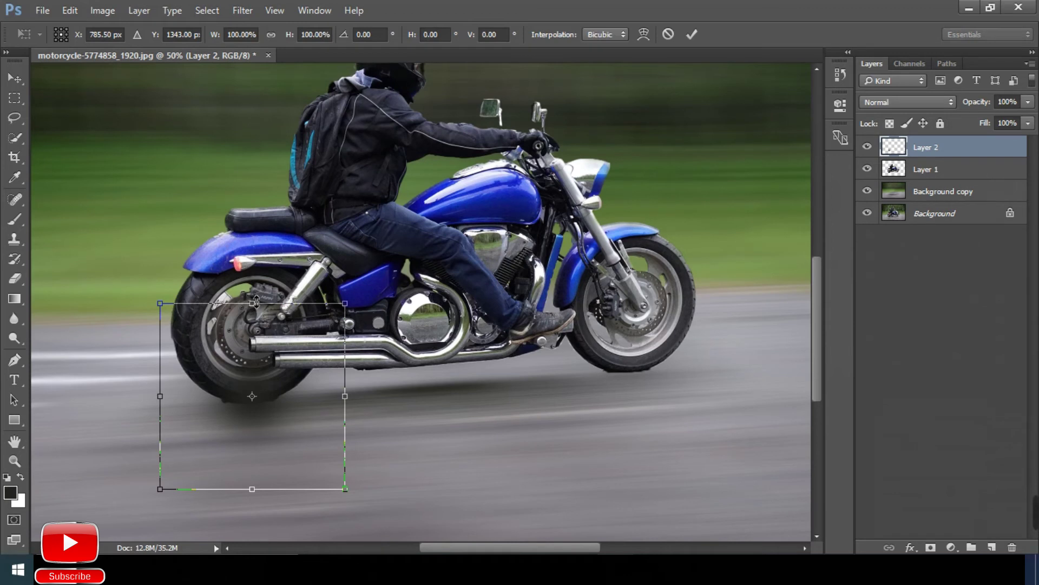
- Squash the rear shadow into a flat, tilted streak under the tyre and widen it
{"action": "left_click_drag", "start_coordinate": [252, 303], "coordinate": [277, 475]}
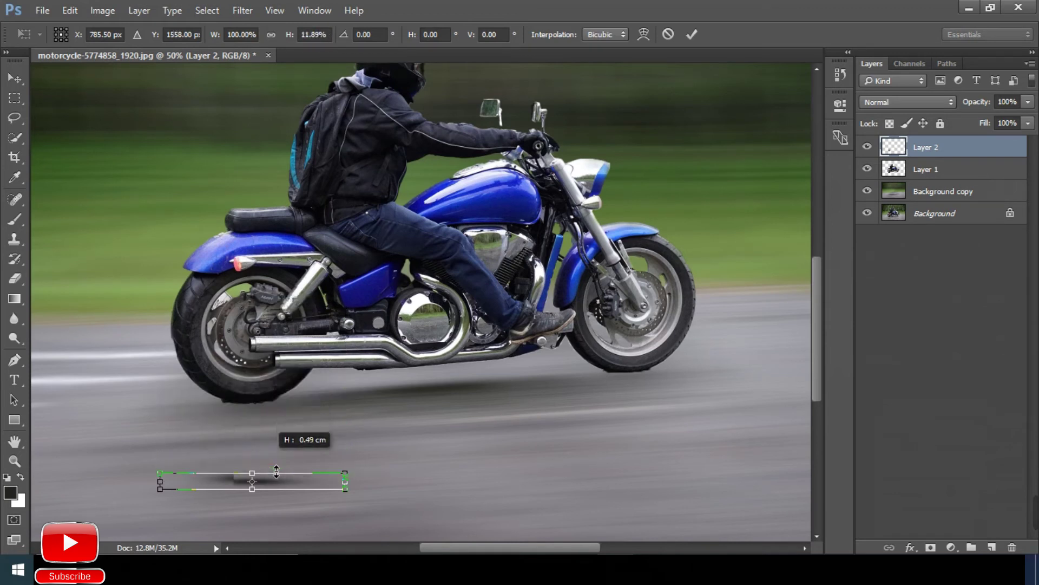
{"action": "left_click_drag", "start_coordinate": [272, 483], "coordinate": [271, 408]}
{"action": "left_click_drag", "start_coordinate": [325, 441], "coordinate": [335, 437]}
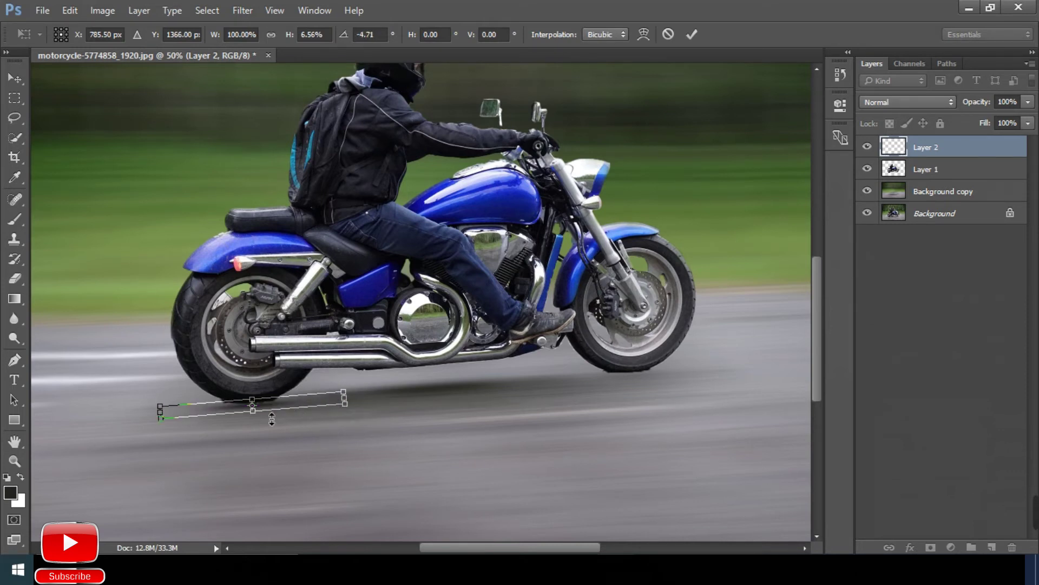
{"action": "left_click_drag", "start_coordinate": [266, 409], "coordinate": [268, 408]}
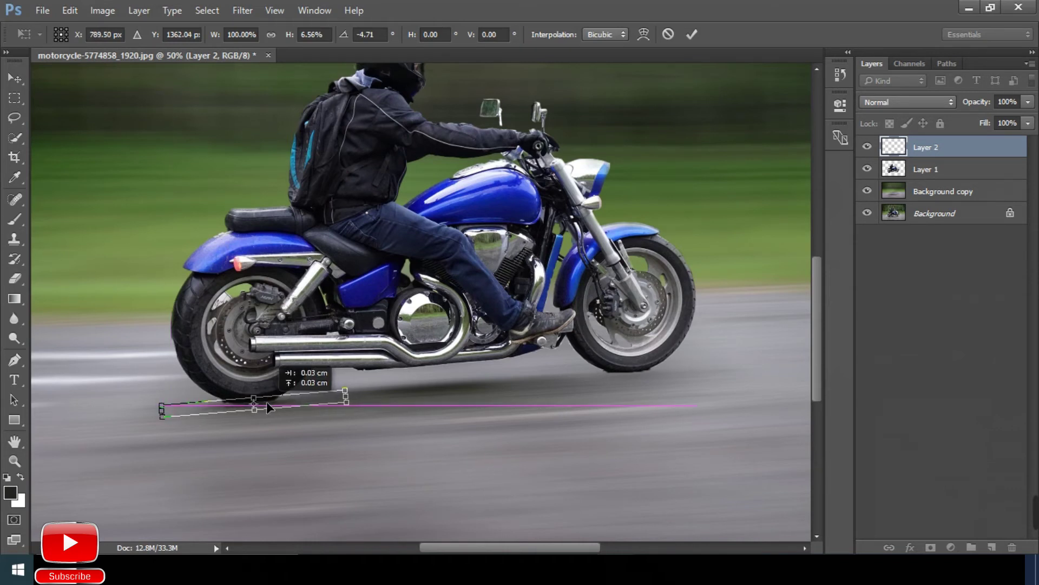
{"action": "left_click_drag", "start_coordinate": [349, 401], "coordinate": [374, 401]}
{"action": "left_click_drag", "start_coordinate": [165, 416], "coordinate": [146, 418]}
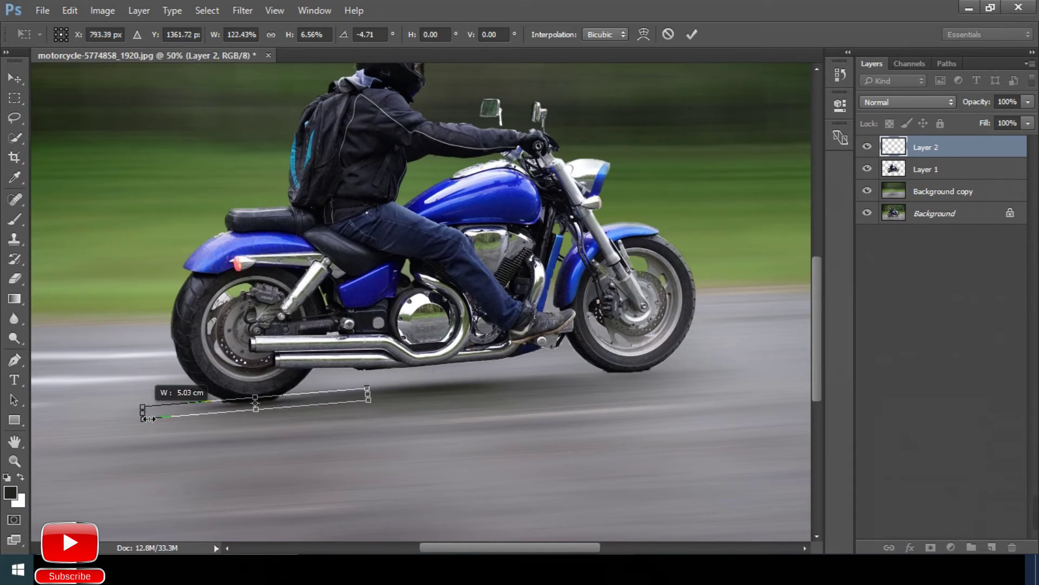
{"action": "left_click", "coordinate": [691, 33]}
- Stretch the rear-wheel shadow strip on Layer 2 slightly taller
{"action": "key", "text": "b"}
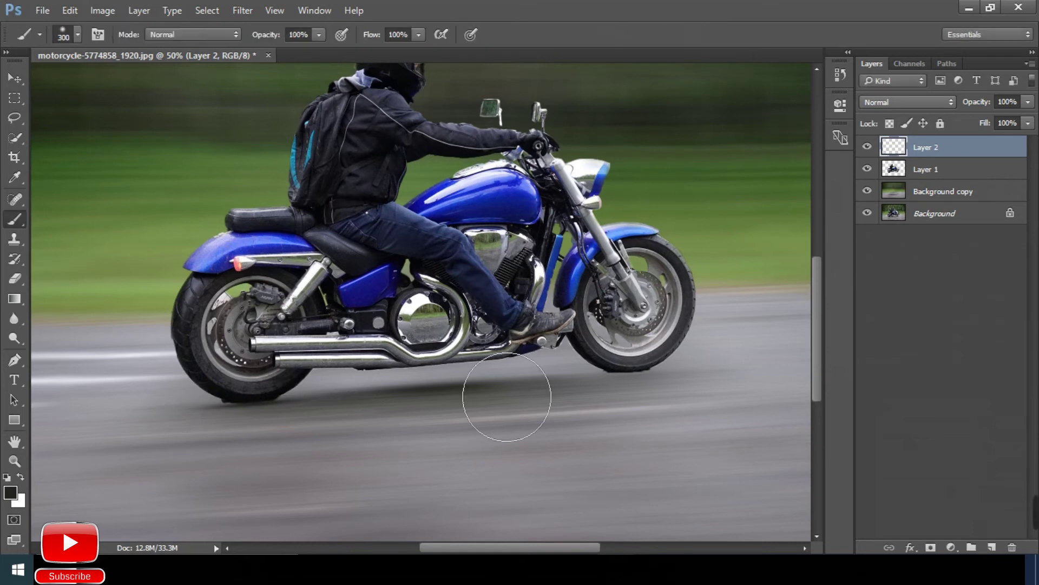
{"action": "left_click", "coordinate": [16, 78]}
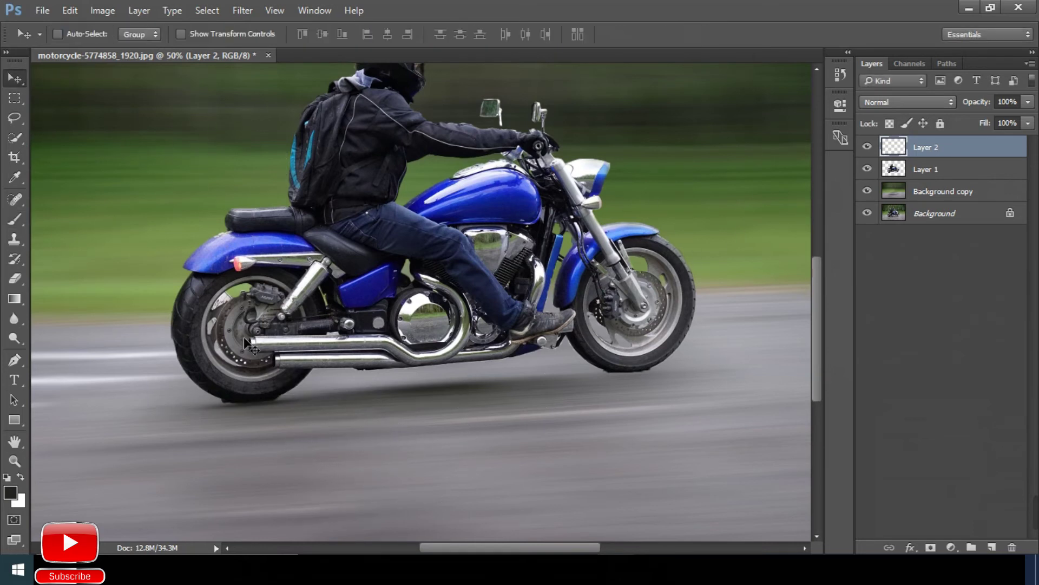
{"action": "key", "text": "ctrl+t"}
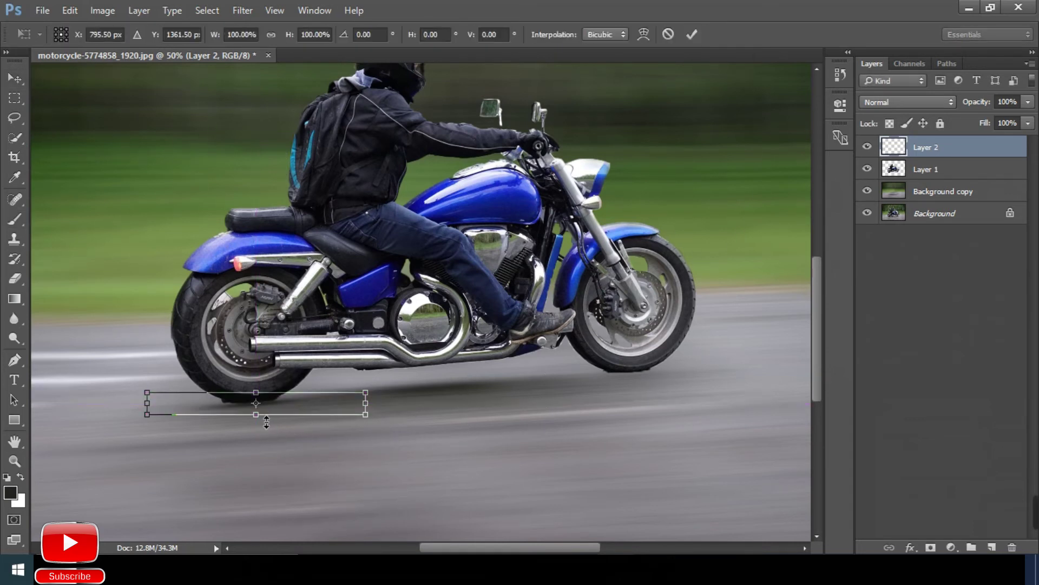
{"action": "left_click_drag", "start_coordinate": [266, 423], "coordinate": [262, 393]}
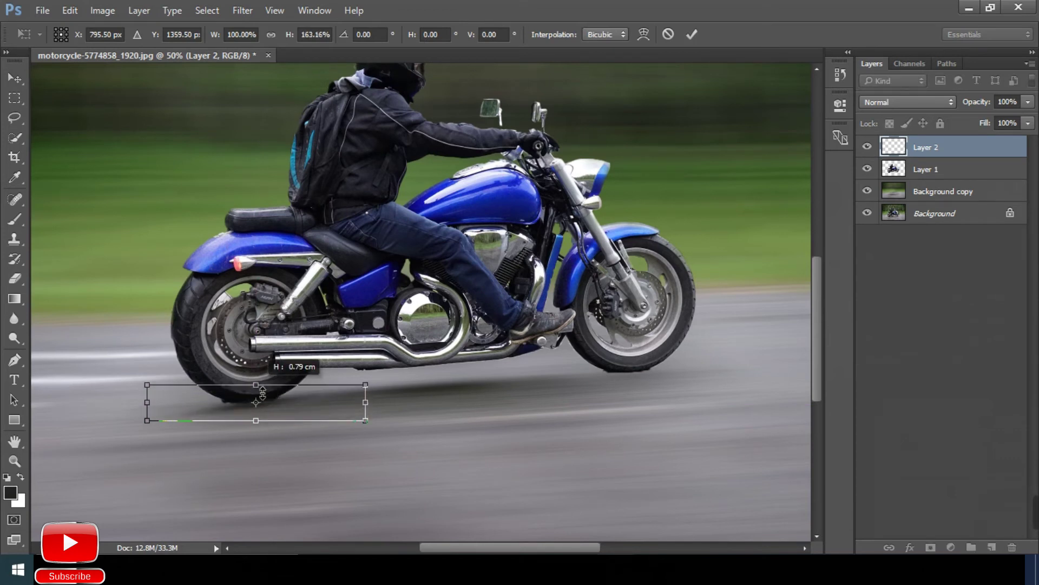
{"action": "left_click", "coordinate": [692, 34]}
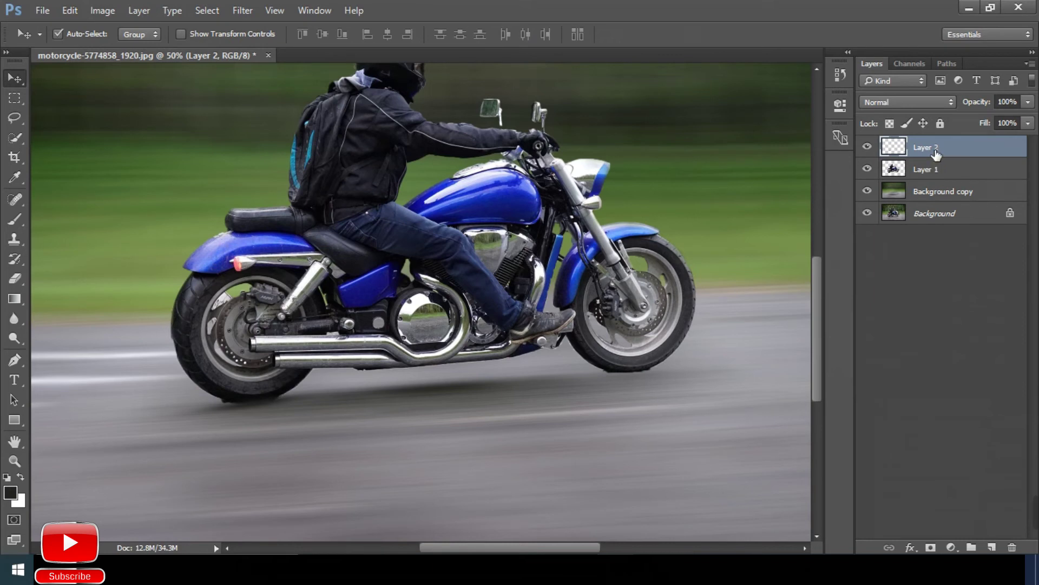
- Duplicate the shadow layer and place the copy, slightly tilted, under the front tyre
{"action": "key", "text": "ctrl+j"}
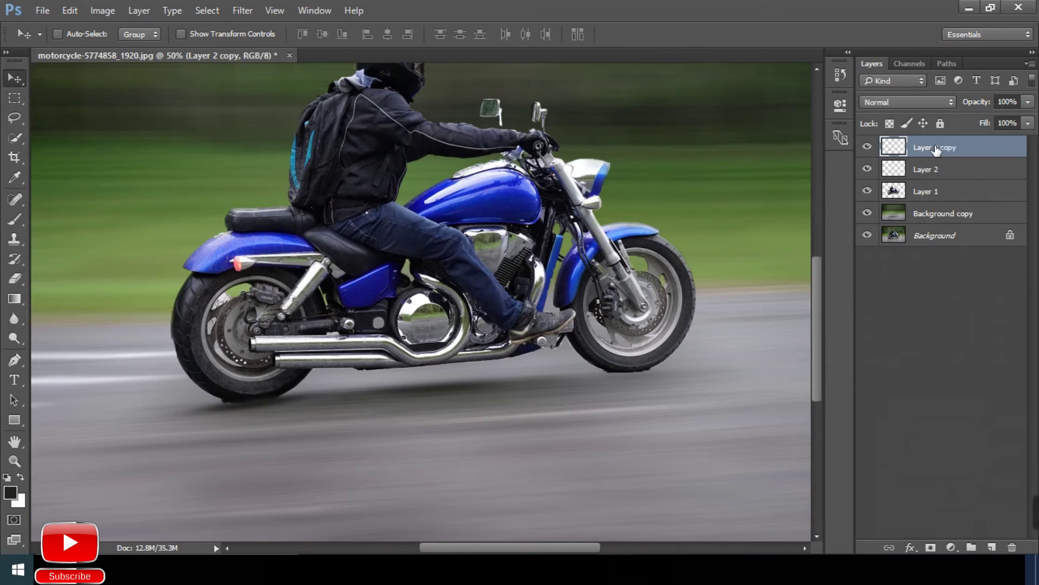
{"action": "left_click_drag", "start_coordinate": [257, 411], "coordinate": [636, 386]}
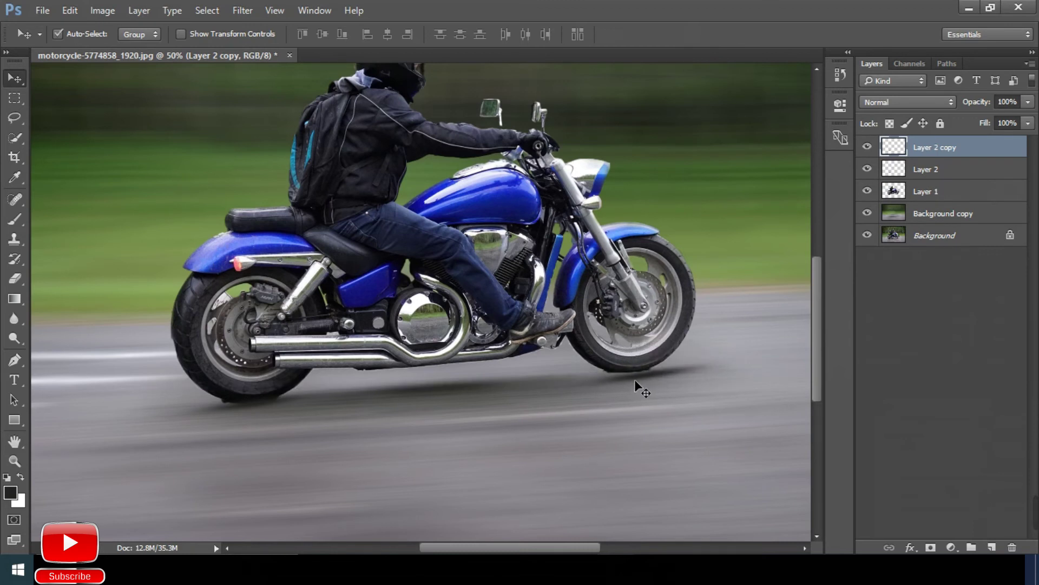
{"action": "key", "text": "ctrl+t"}
{"action": "left_click_drag", "start_coordinate": [724, 334], "coordinate": [726, 338]}
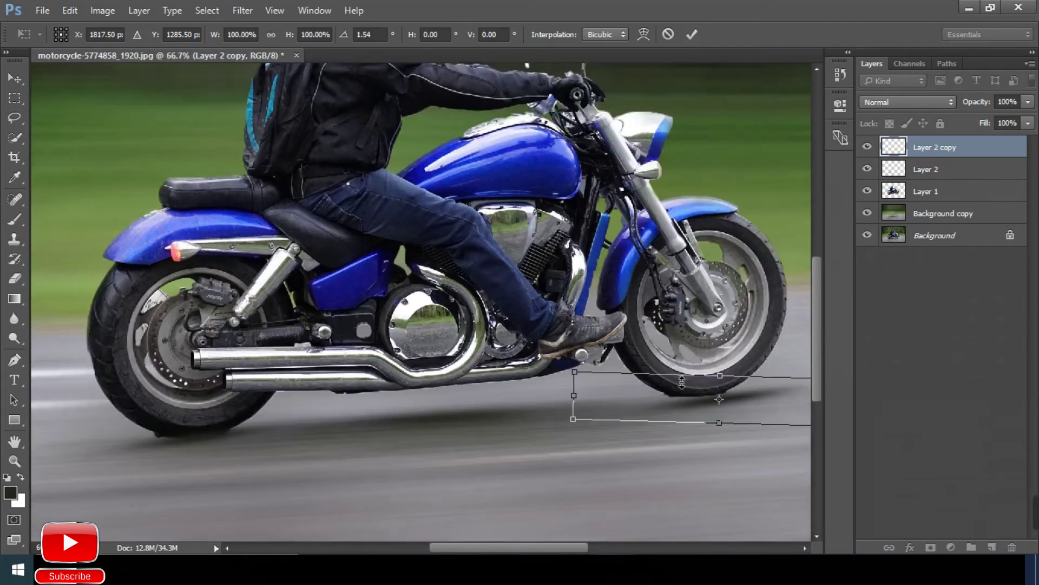
{"action": "key", "text": "ctrl+plus"}
{"action": "left_click_drag", "start_coordinate": [585, 492], "coordinate": [517, 459]}
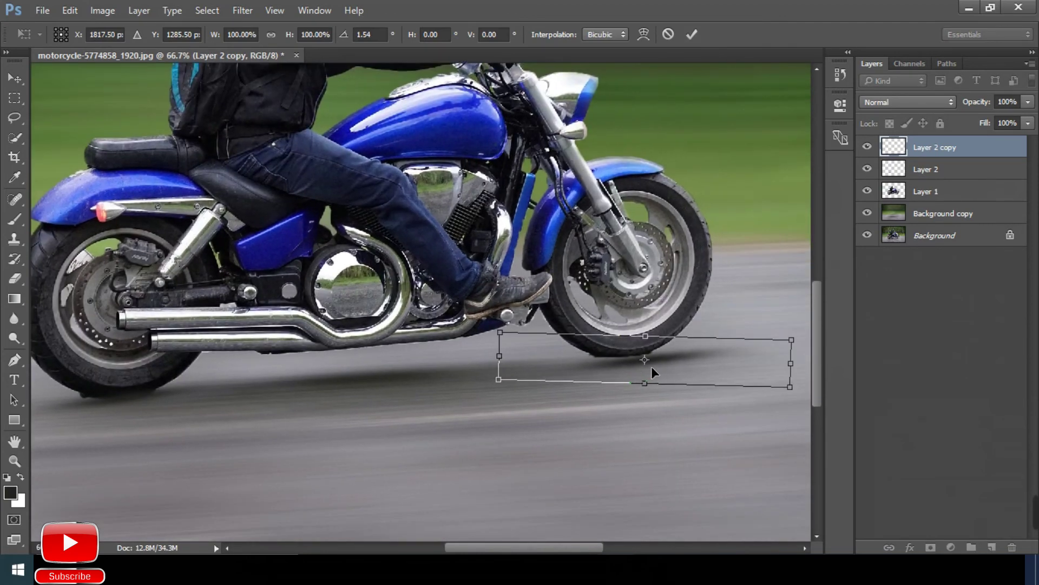
{"action": "left_click_drag", "start_coordinate": [652, 367], "coordinate": [651, 367]}
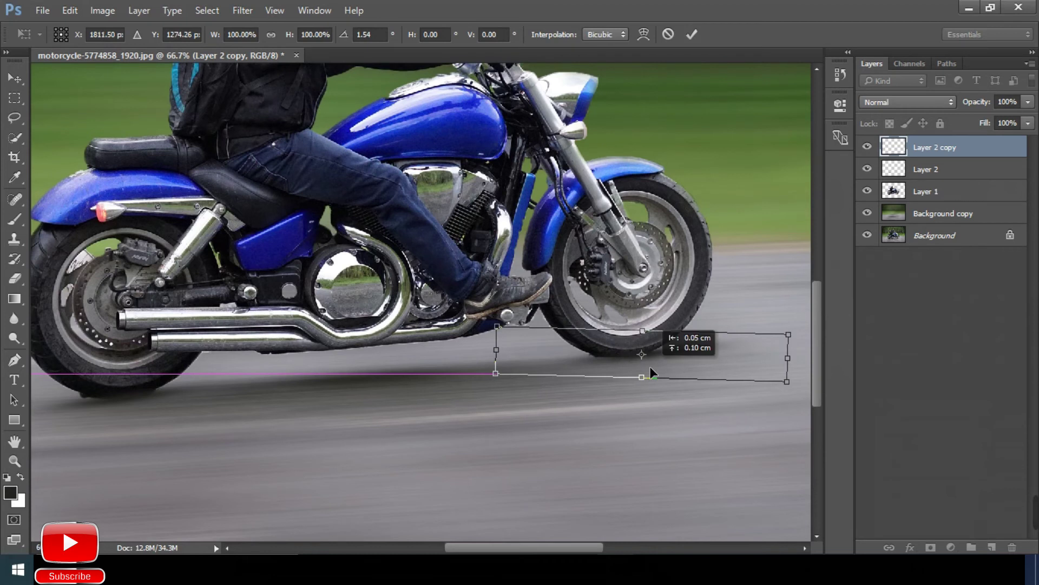
{"action": "left_click_drag", "start_coordinate": [650, 367], "coordinate": [648, 364]}
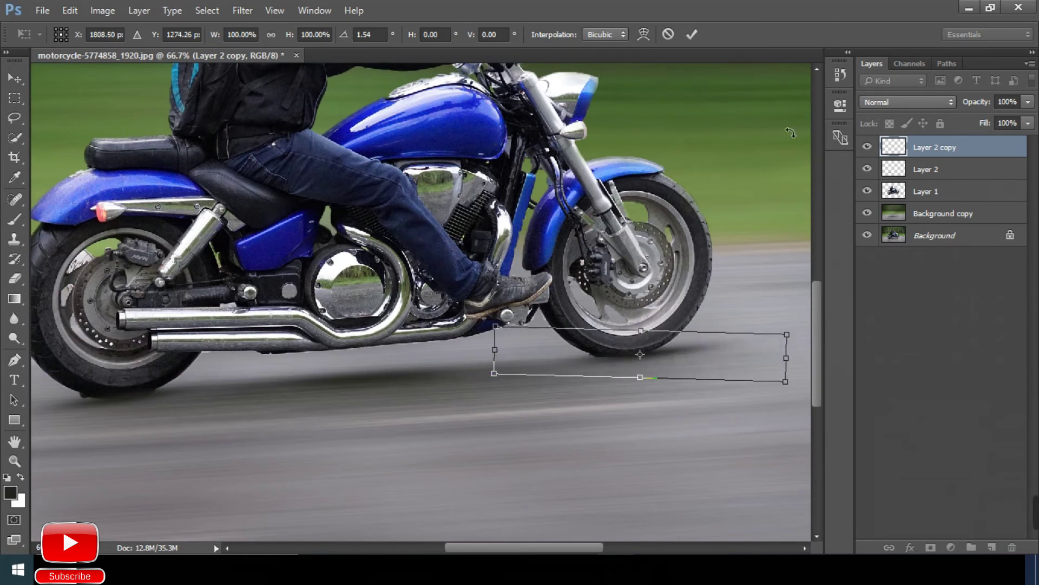
{"action": "left_click", "coordinate": [690, 36]}
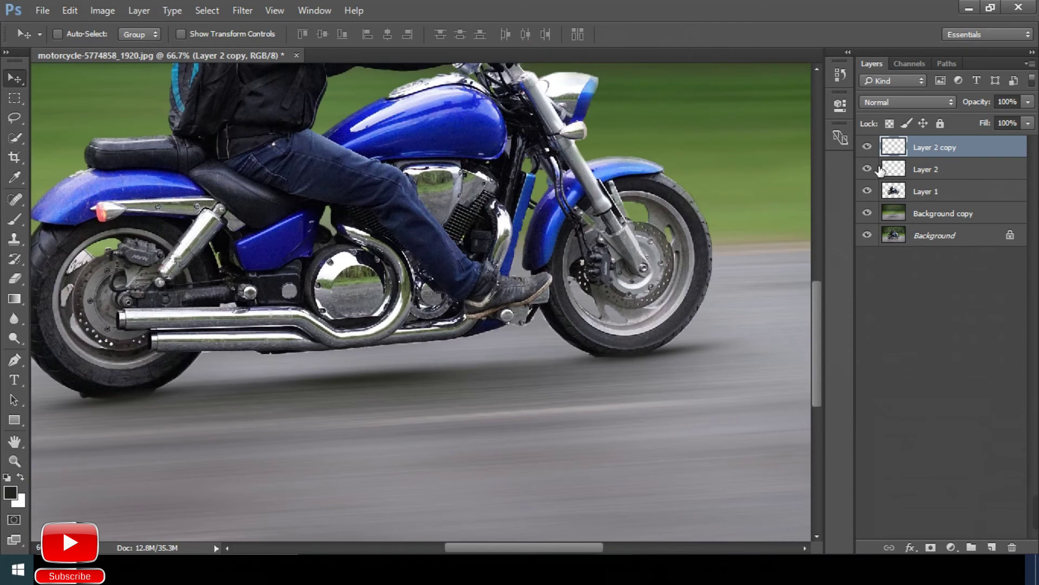
- Widen the front shadow on Layer 2 copy toward the engine
{"action": "key", "text": "ctrl+minus"}
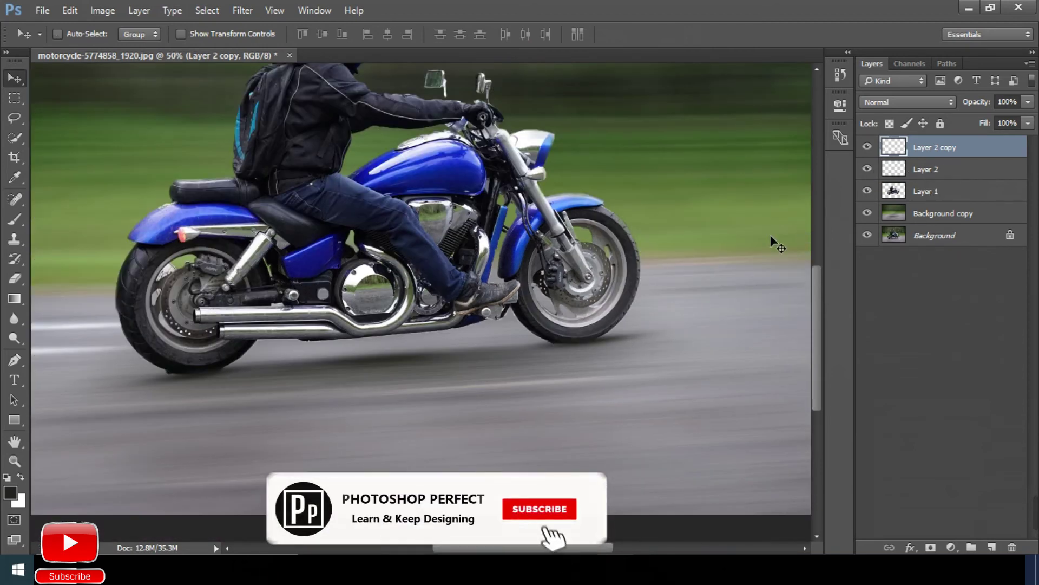
{"action": "key", "text": "ctrl+t"}
{"action": "left_click_drag", "start_coordinate": [483, 352], "coordinate": [467, 358]}
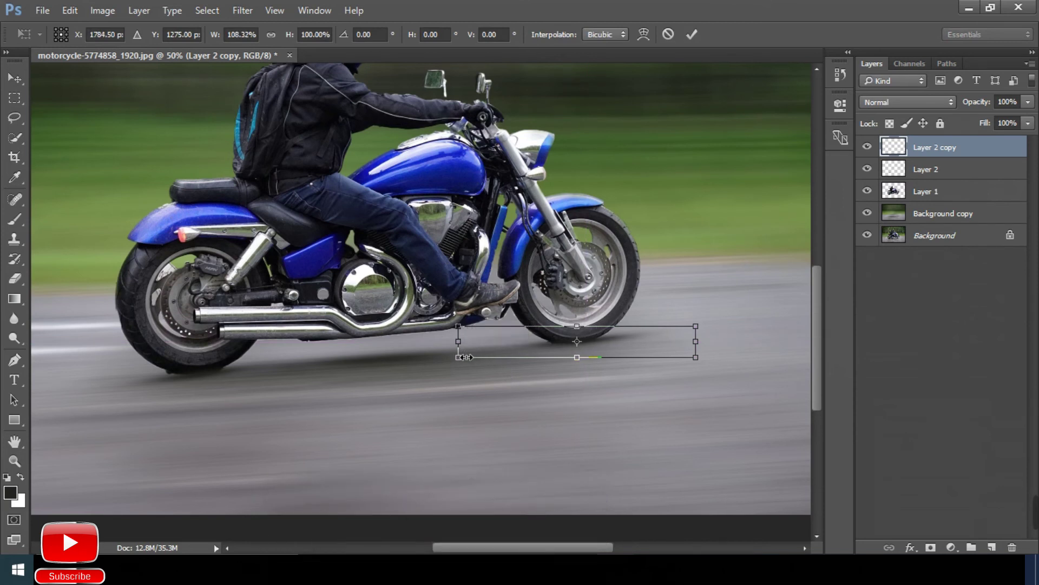
{"action": "left_click", "coordinate": [690, 35]}
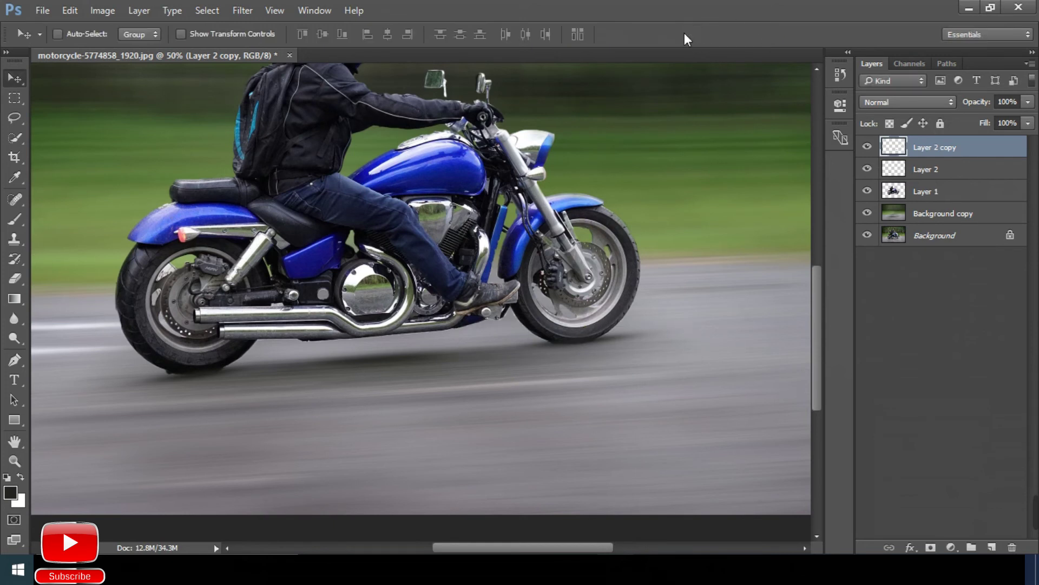
- Merge Layer 2 and Layer 2 copy into one layer named Shadow
{"action": "left_click", "coordinate": [930, 171]}
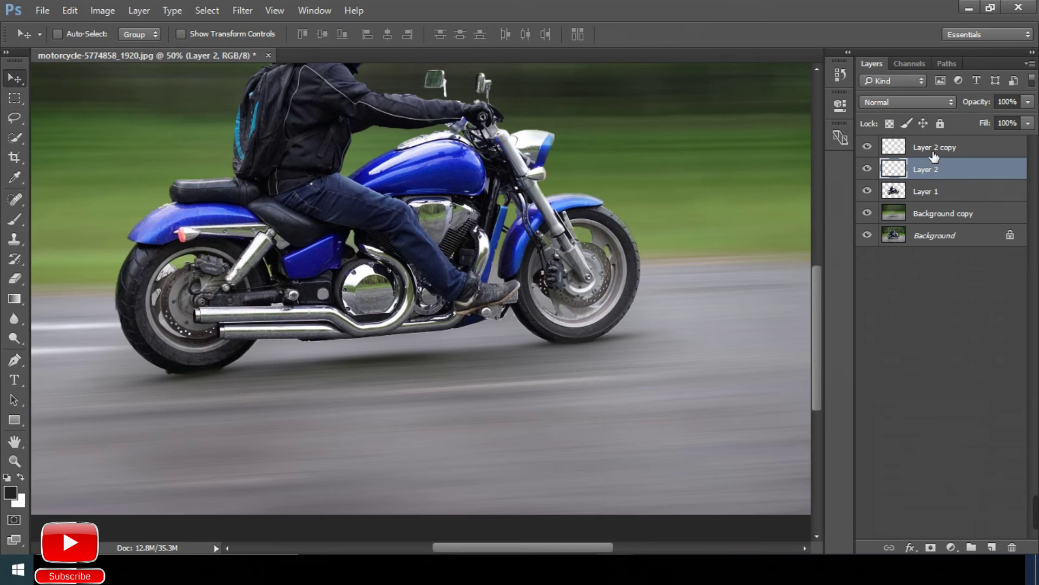
{"action": "left_click", "coordinate": [934, 154], "text": "shift"}
{"action": "key", "text": "ctrl+e"}
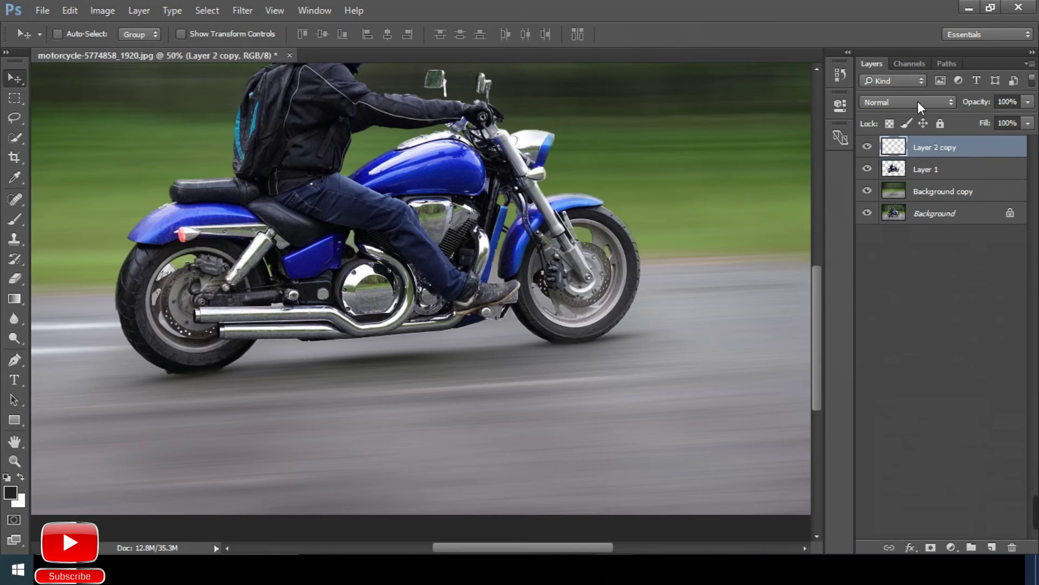
{"action": "double_click", "coordinate": [935, 152]}
{"action": "type", "text": "Shadow"}
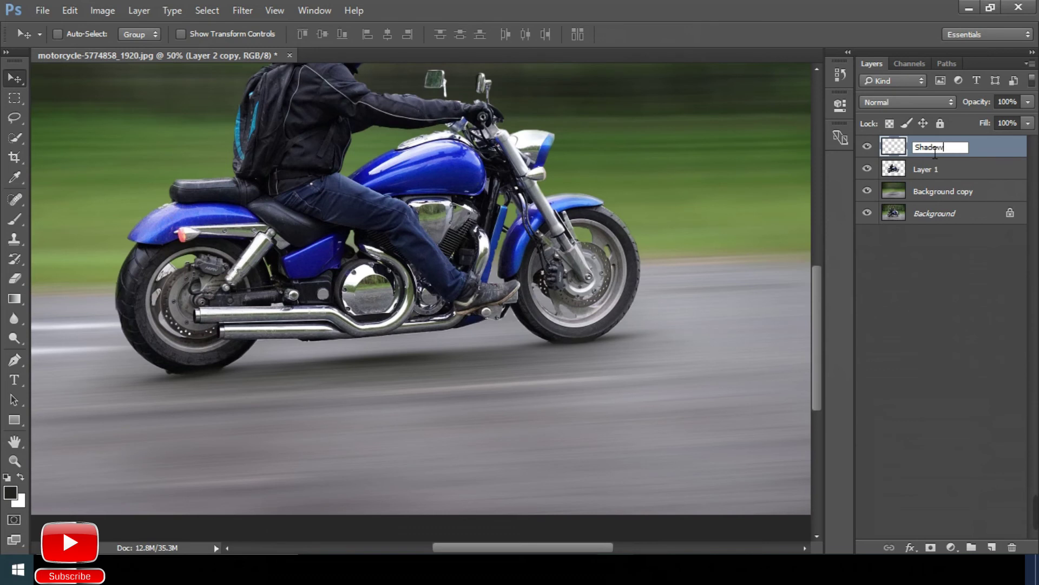
{"action": "key", "text": "Return"}
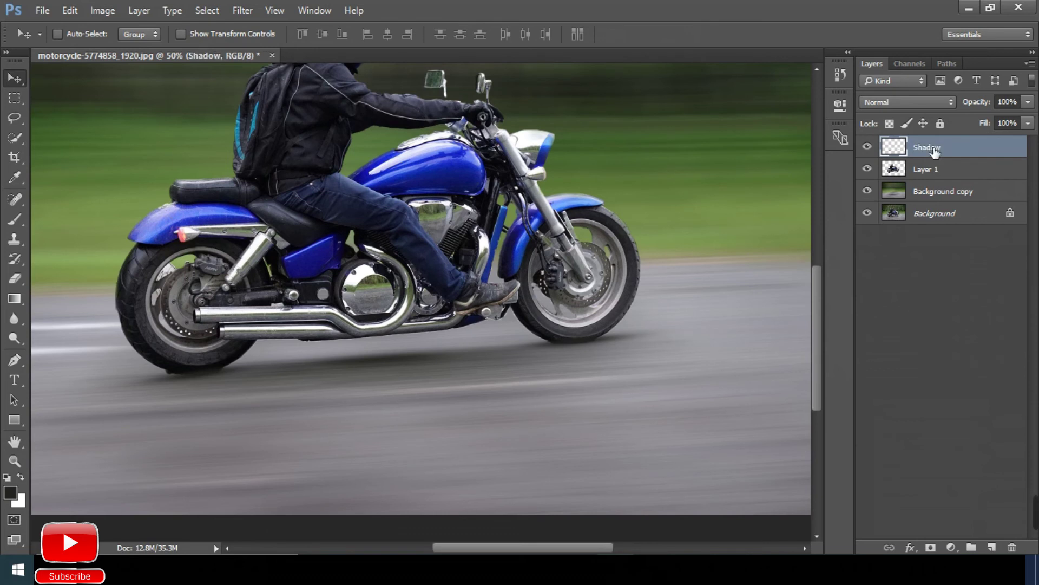
- Set the Shadow layer's blend mode to Multiply and nudge it slightly
{"action": "left_click", "coordinate": [930, 102]}
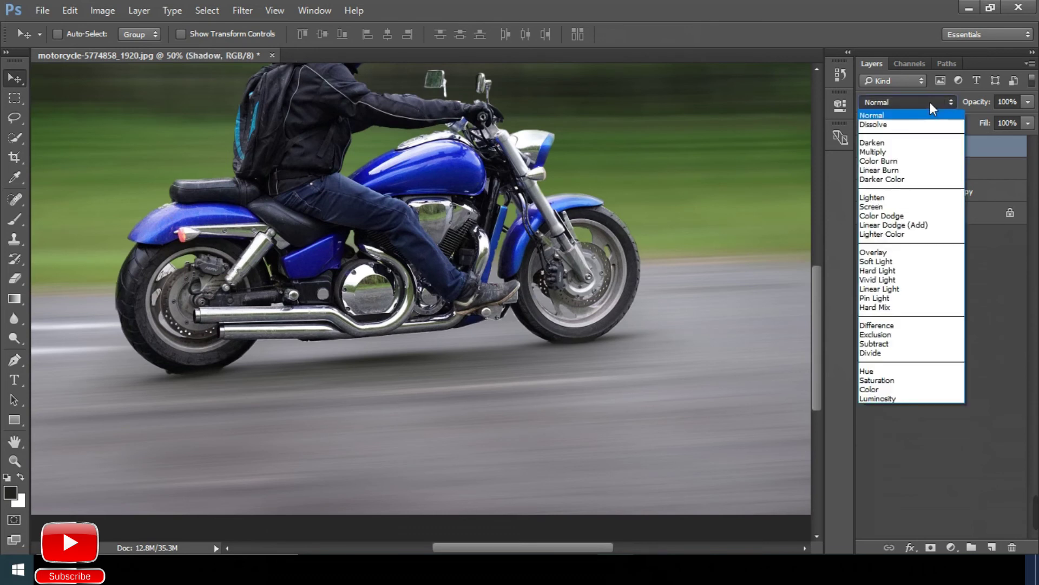
{"action": "left_click", "coordinate": [884, 153]}
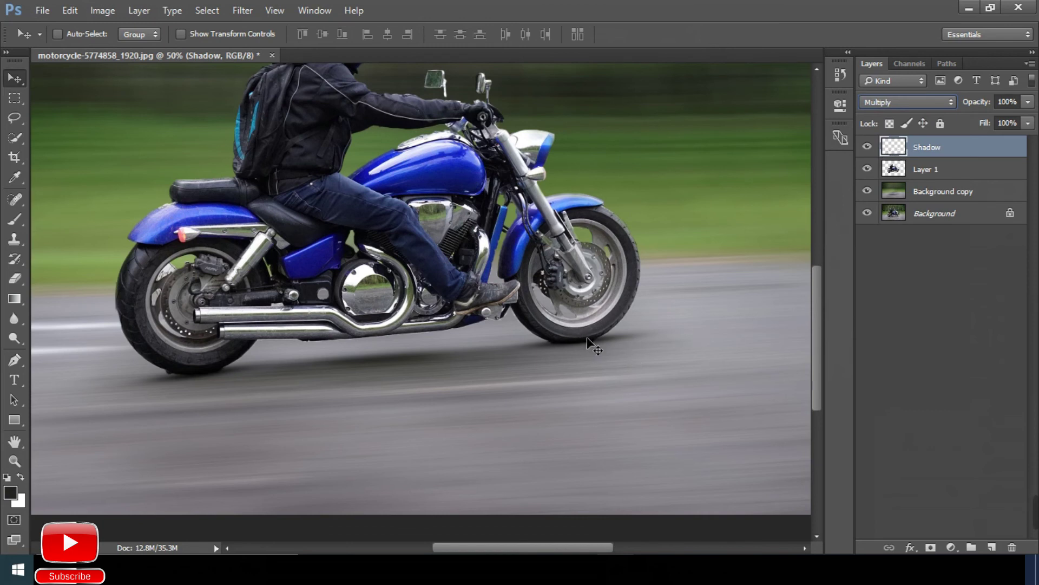
{"action": "left_click_drag", "start_coordinate": [587, 337], "coordinate": [588, 342]}
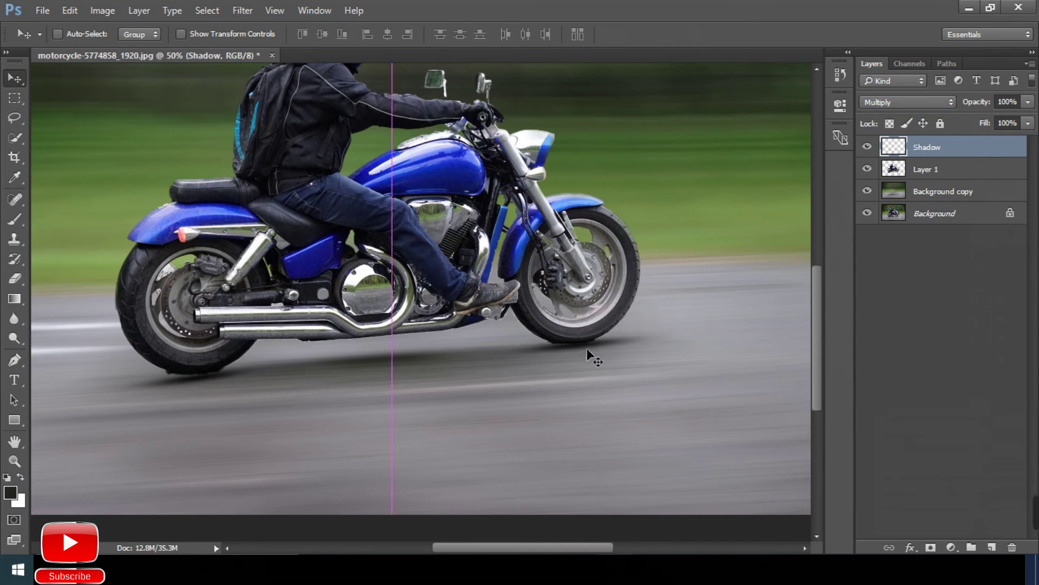
{"action": "key", "text": "ctrl+t"}
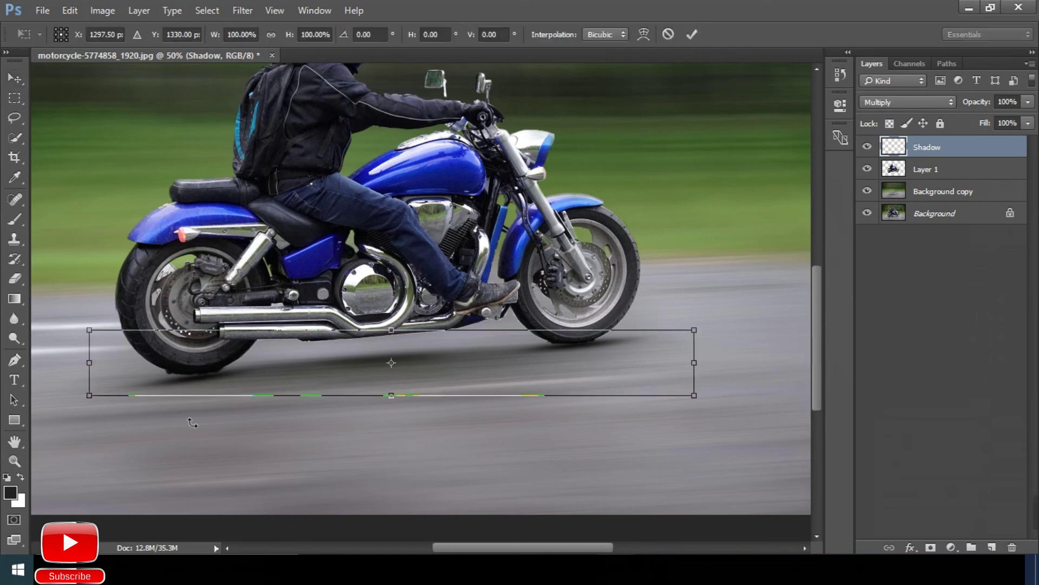
- Rotate the Shadow layer about 0.5° and nudge it up beneath the wheels
{"action": "left_click_drag", "start_coordinate": [83, 422], "coordinate": [84, 417]}
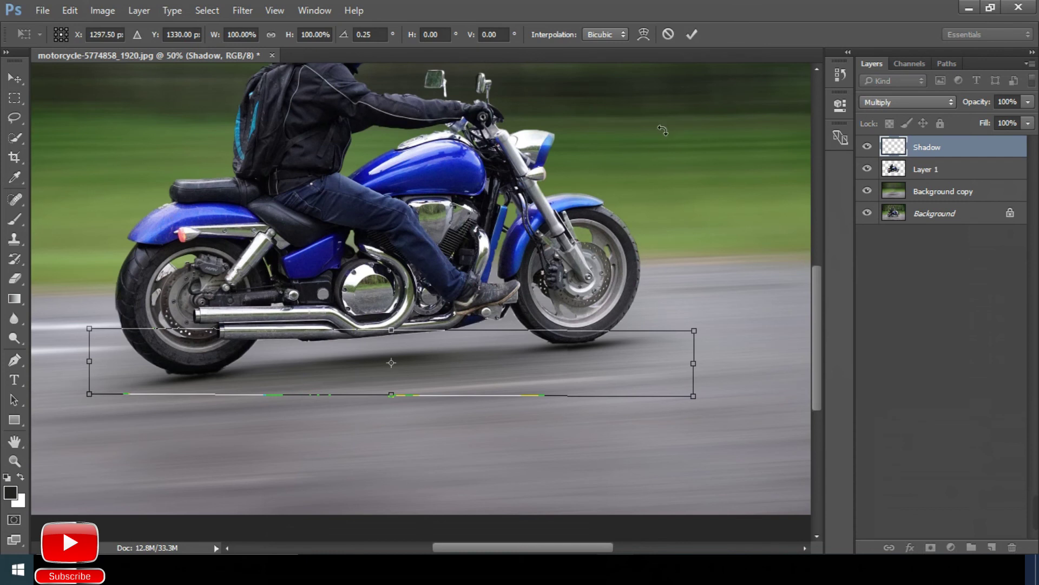
{"action": "left_click", "coordinate": [692, 34]}
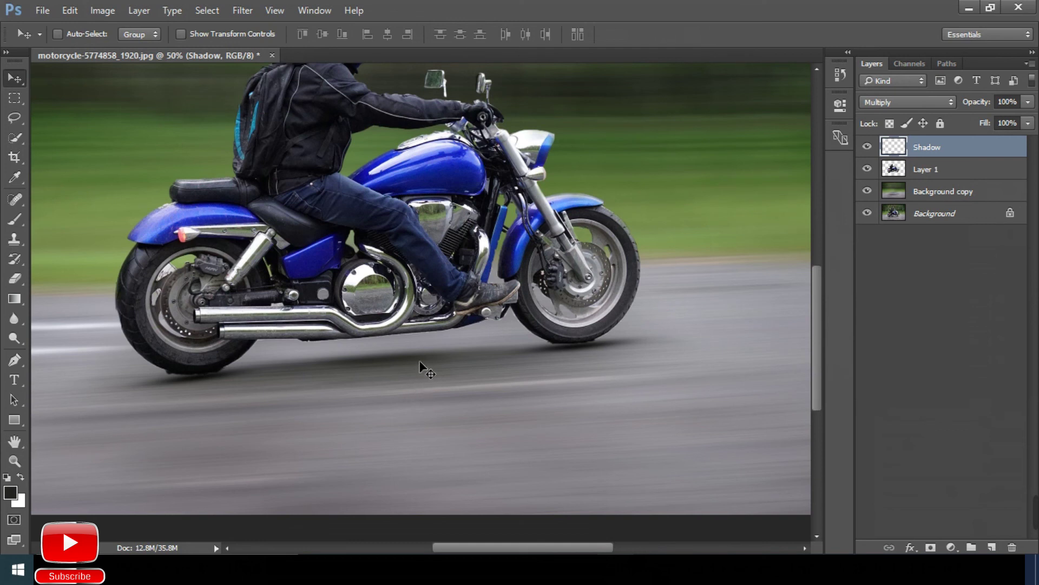
{"action": "left_click_drag", "start_coordinate": [417, 359], "coordinate": [418, 357]}
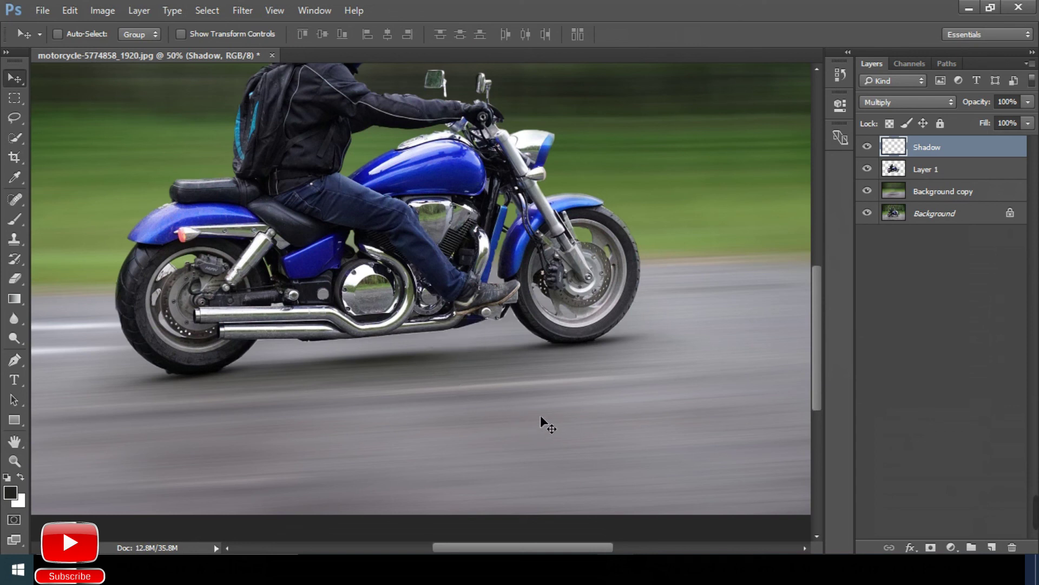
{"action": "key", "text": "ctrl"}
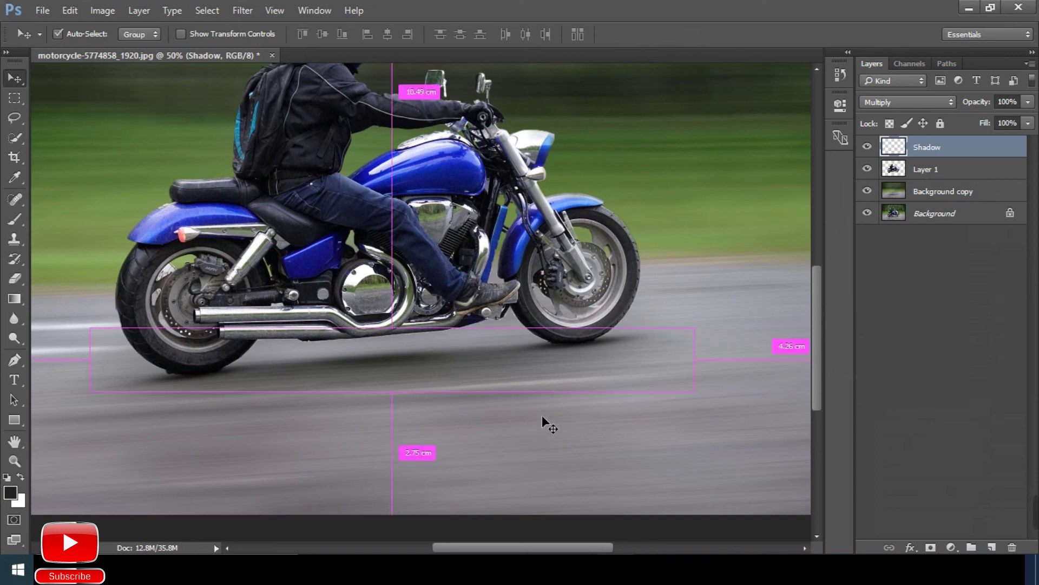
{"action": "key", "text": "ctrl+minus"}
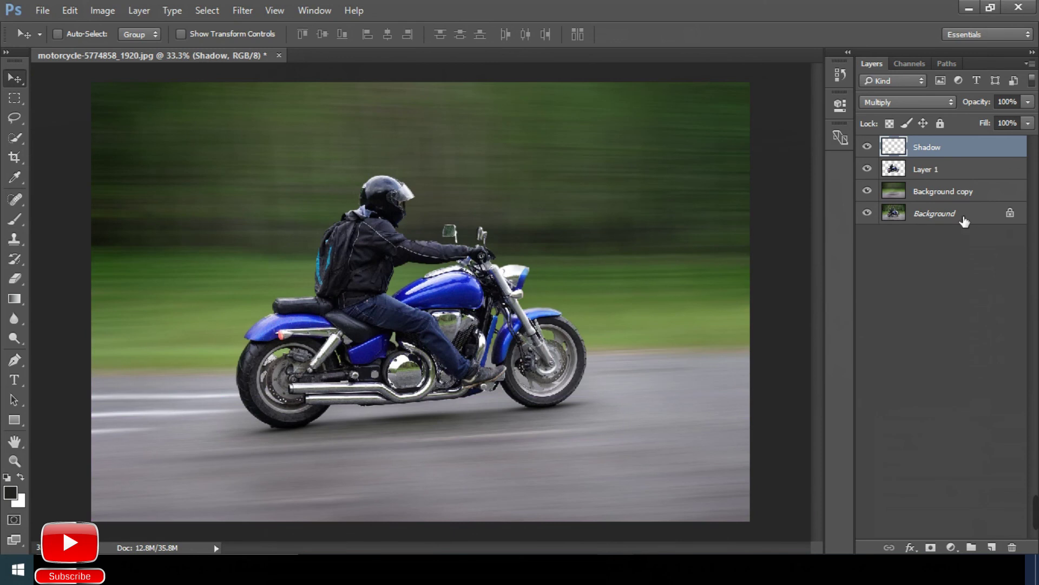
{"action": "left_click", "coordinate": [868, 147]}
{"action": "left_click", "coordinate": [875, 150]}
{"action": "left_click", "coordinate": [875, 151]}
{"action": "left_click", "coordinate": [874, 152]}
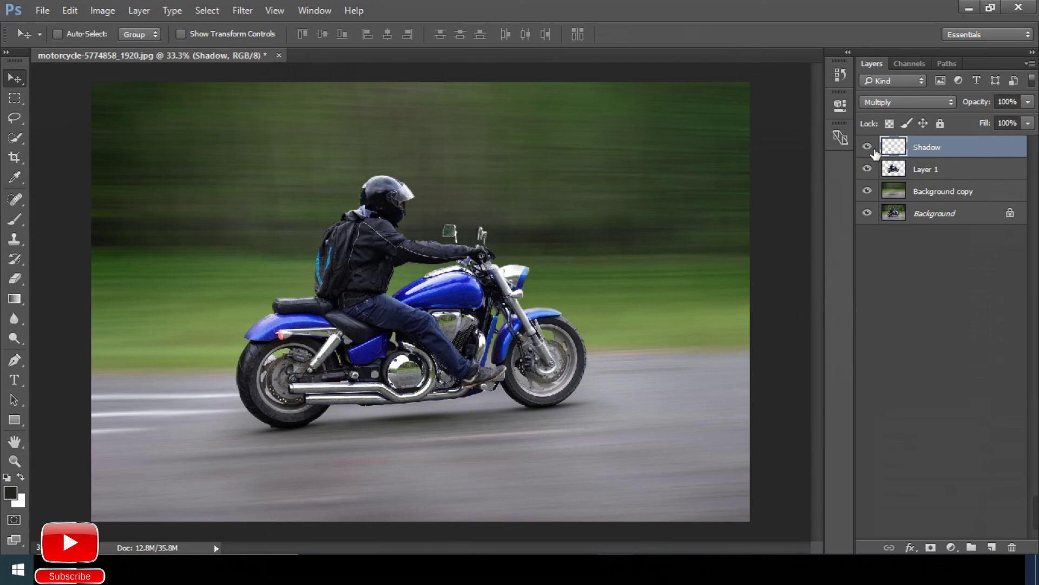